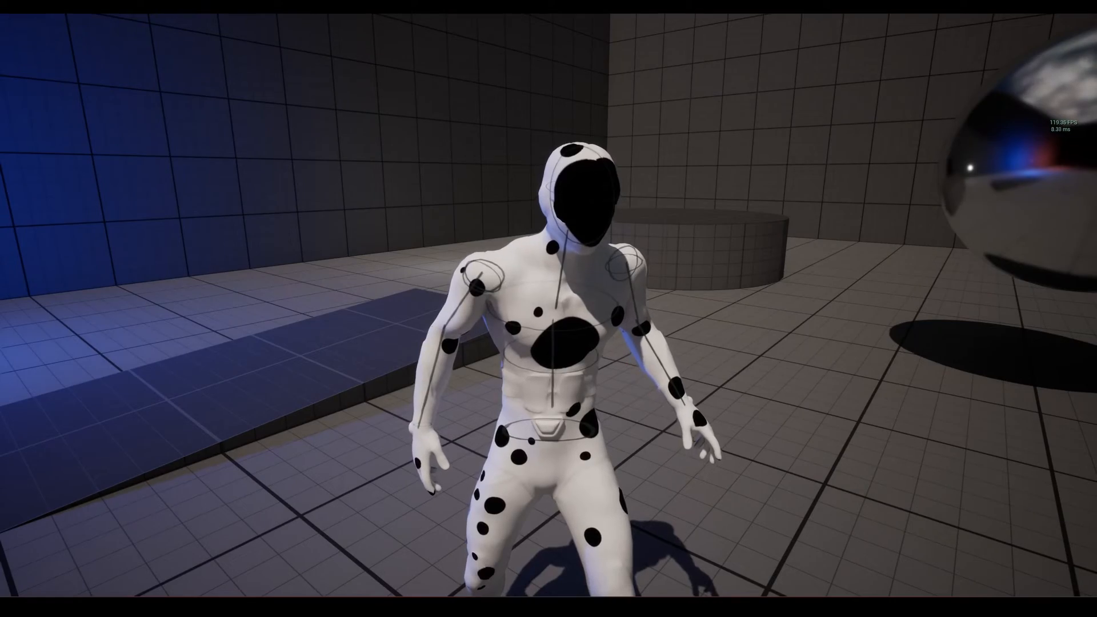
Run the spotted character around the level in different directions to examine its movement and running animation
{"action": "key", "text": "w"}
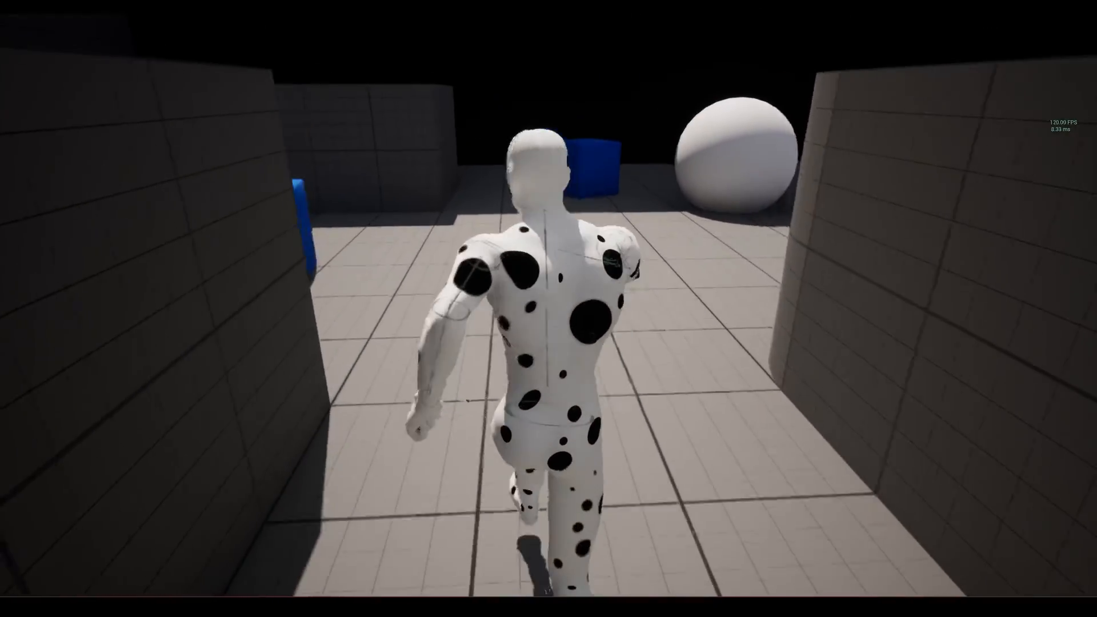
{"action": "key", "text": "s"}
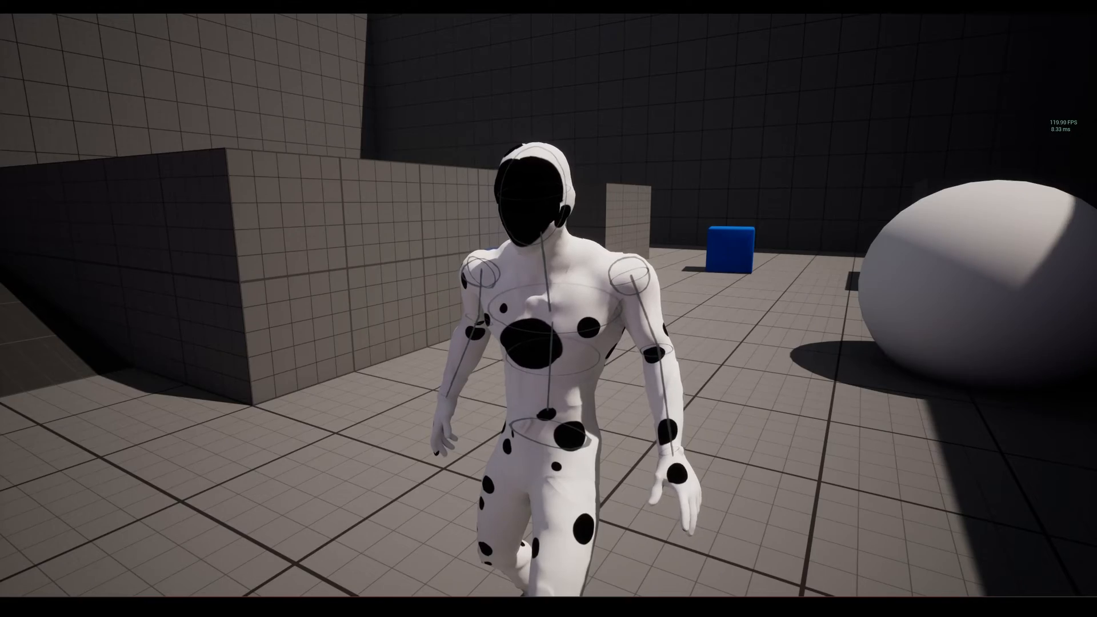
{"action": "key", "text": "a"}
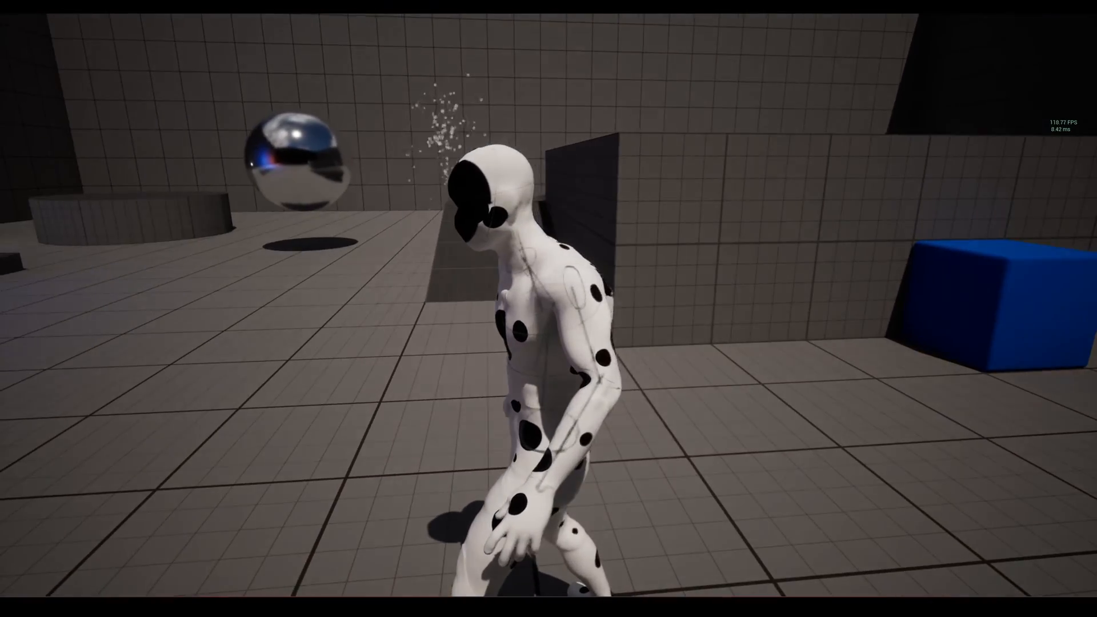
{"action": "key", "text": "w"}
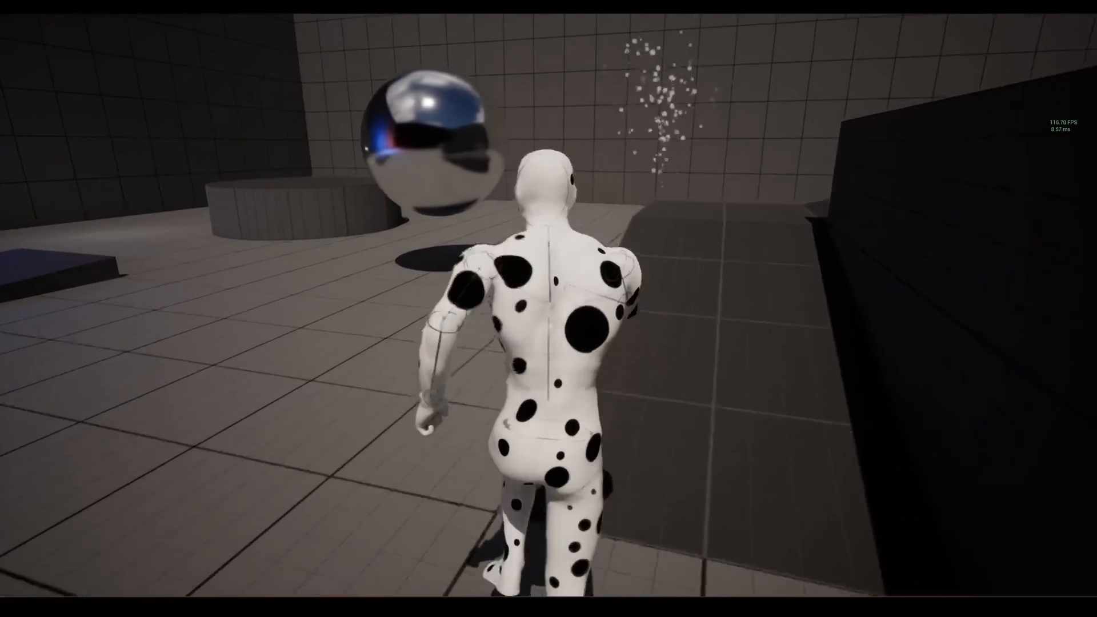
{"action": "key", "text": "w"}
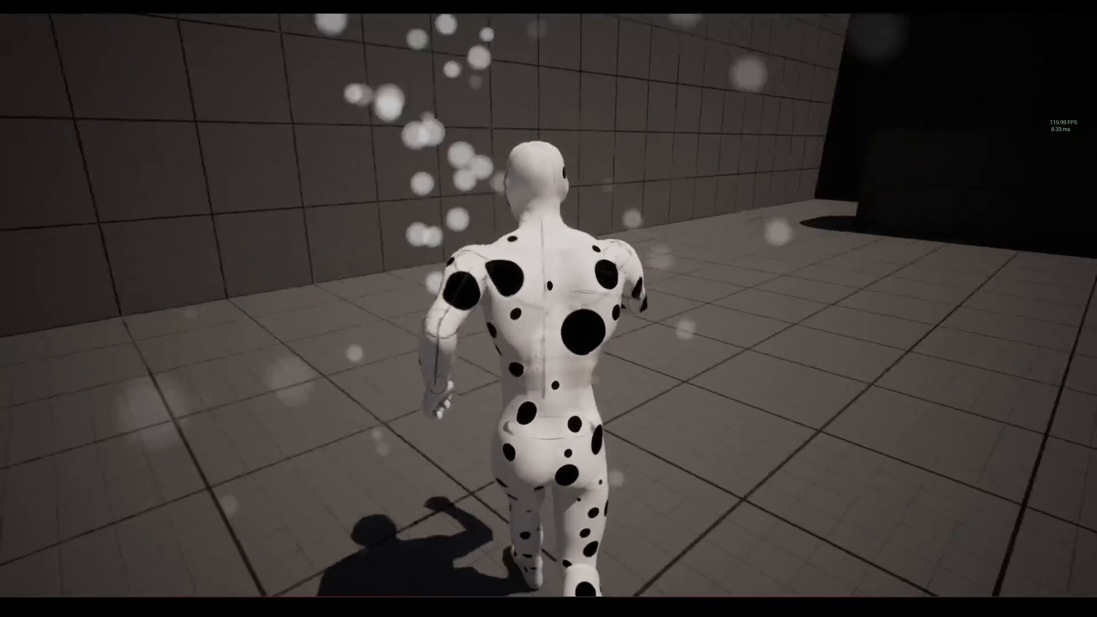
{"action": "key", "text": "w"}
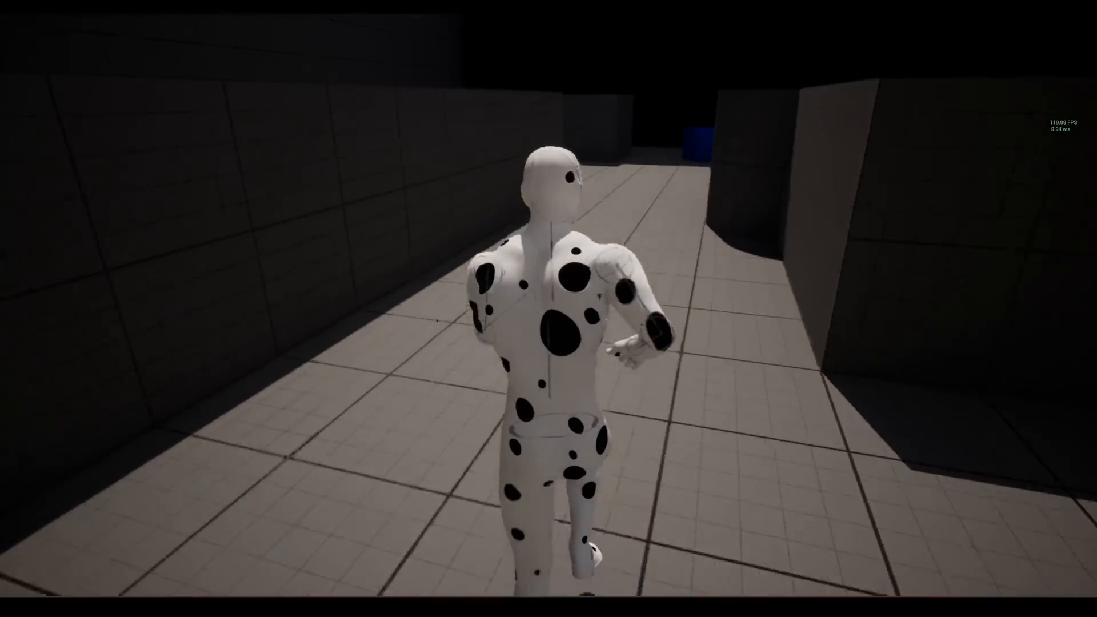
{"action": "key", "text": "w"}
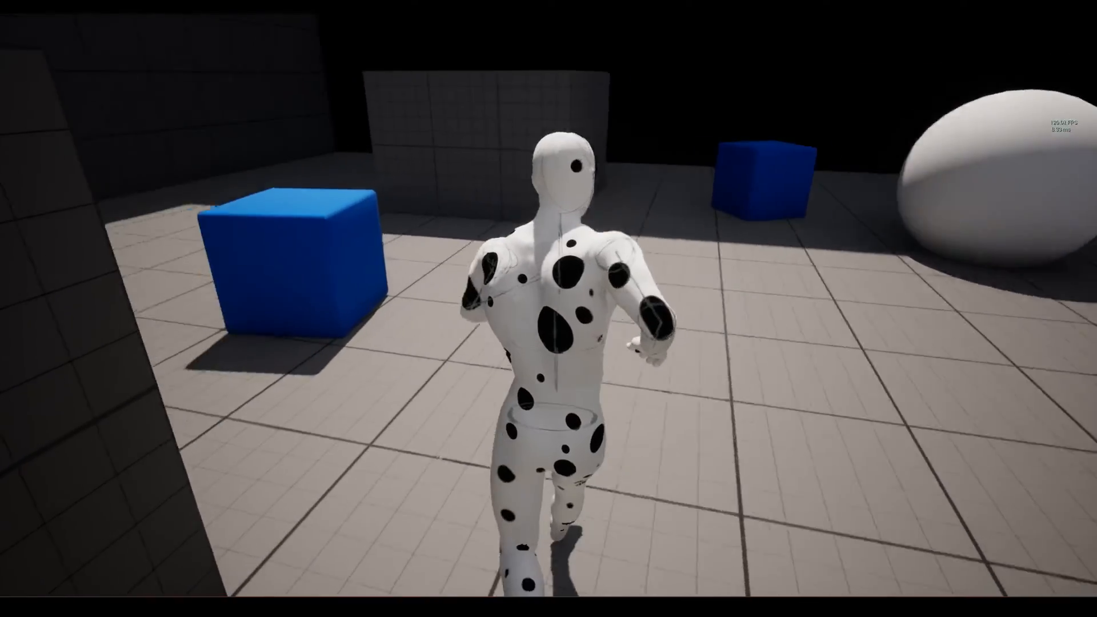
{"action": "key", "text": "s"}
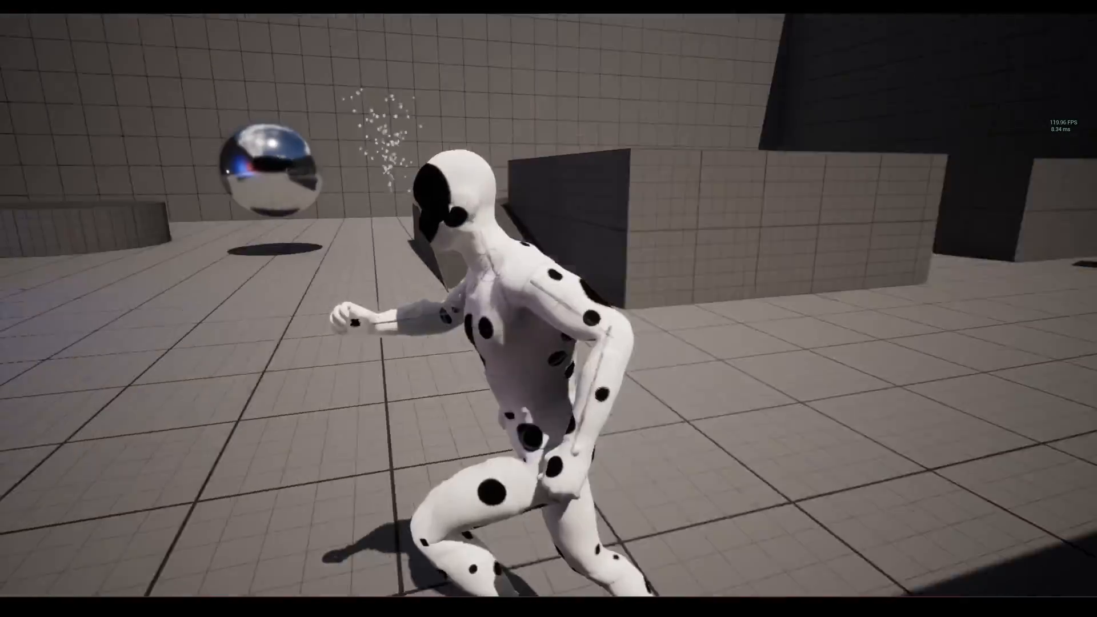
{"action": "key", "text": "a"}
{"action": "key", "text": "d"}
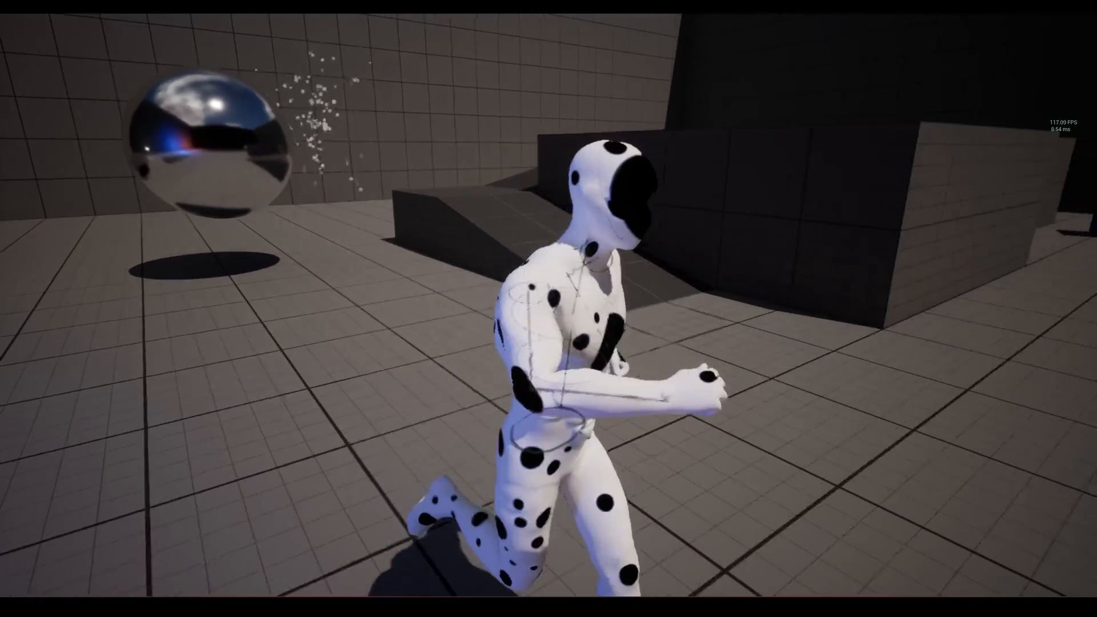
{"action": "key", "text": "s"}
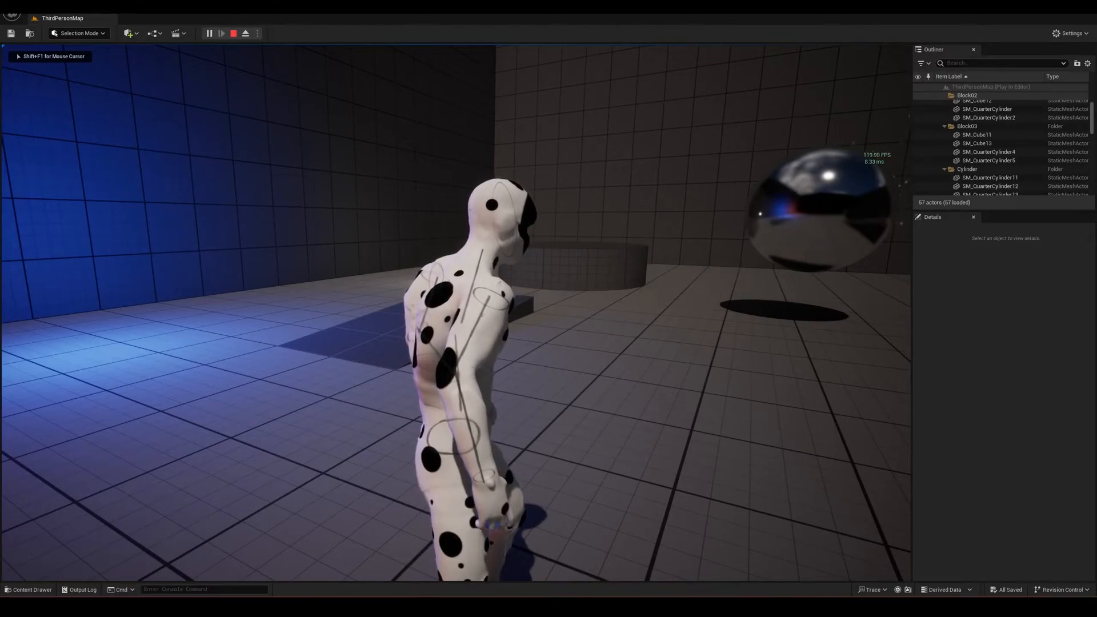
Move the character in circles near the blue-lit ramp to view its turning and idle motion, and end the play session
{"action": "key", "text": "w"}
{"action": "key", "text": "d"}
{"action": "key", "text": "s"}
{"action": "key", "text": "a"}
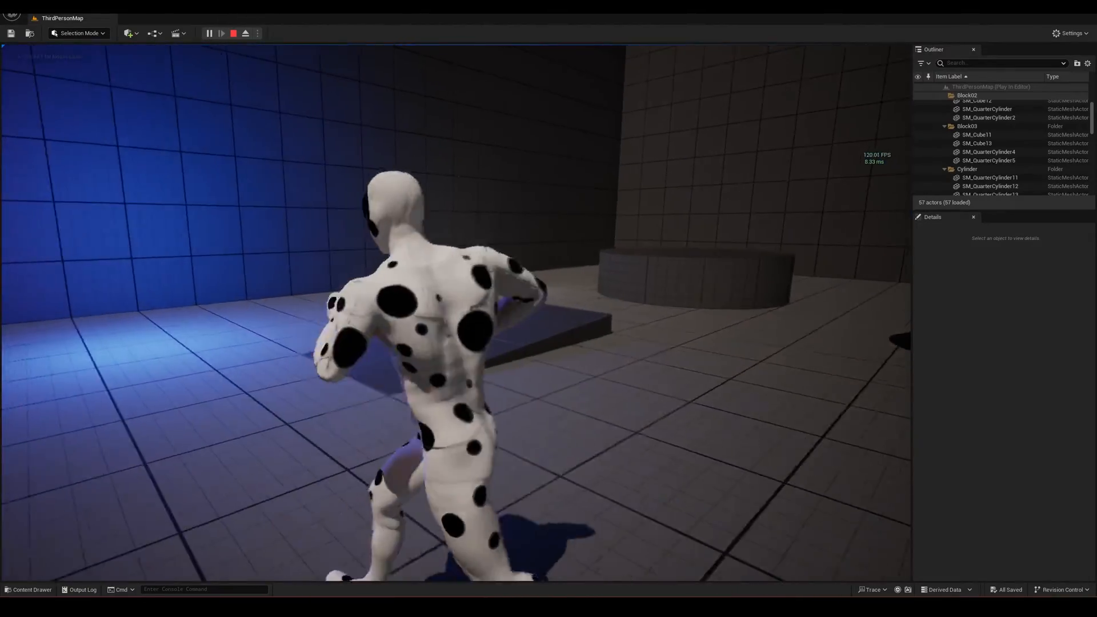
{"action": "key", "text": "w"}
{"action": "key", "text": "d"}
{"action": "key", "text": "s"}
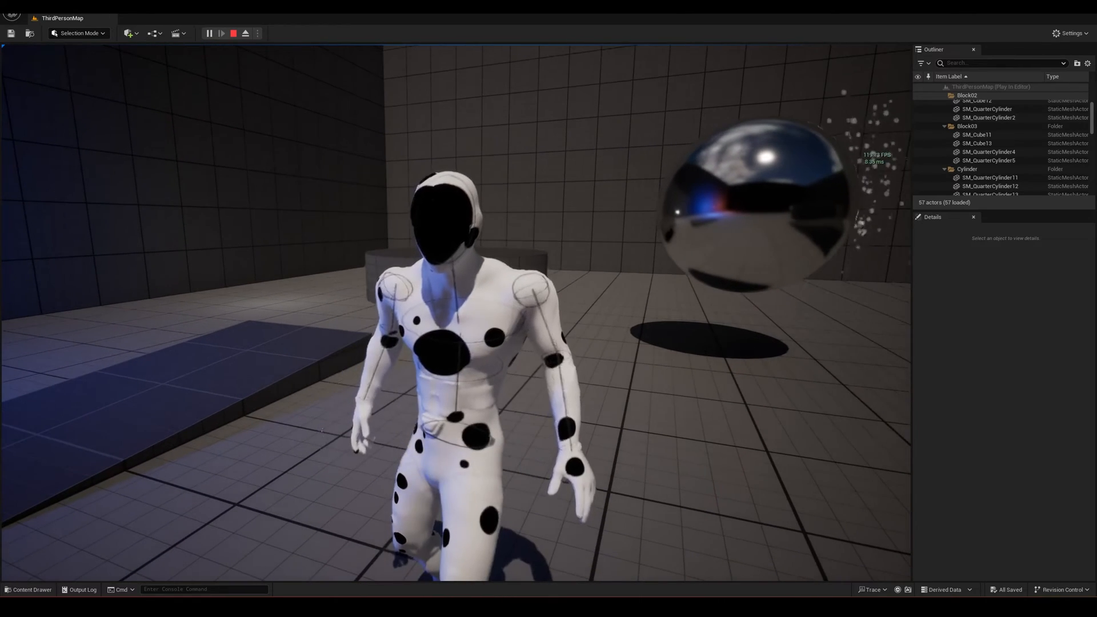
{"action": "key", "text": "Escape"}
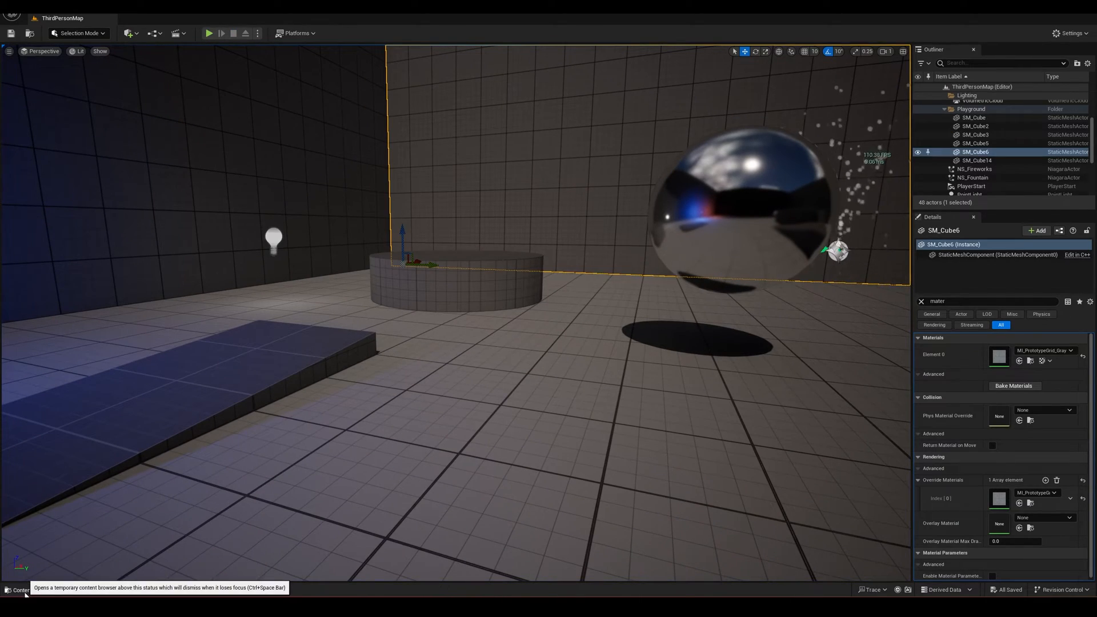
Open the SpotAnimationBP animation blueprint from the new_dude folder and, from its assets, the Running_Anim_mixamo animation sequence
{"action": "left_click", "coordinate": [26, 591]}
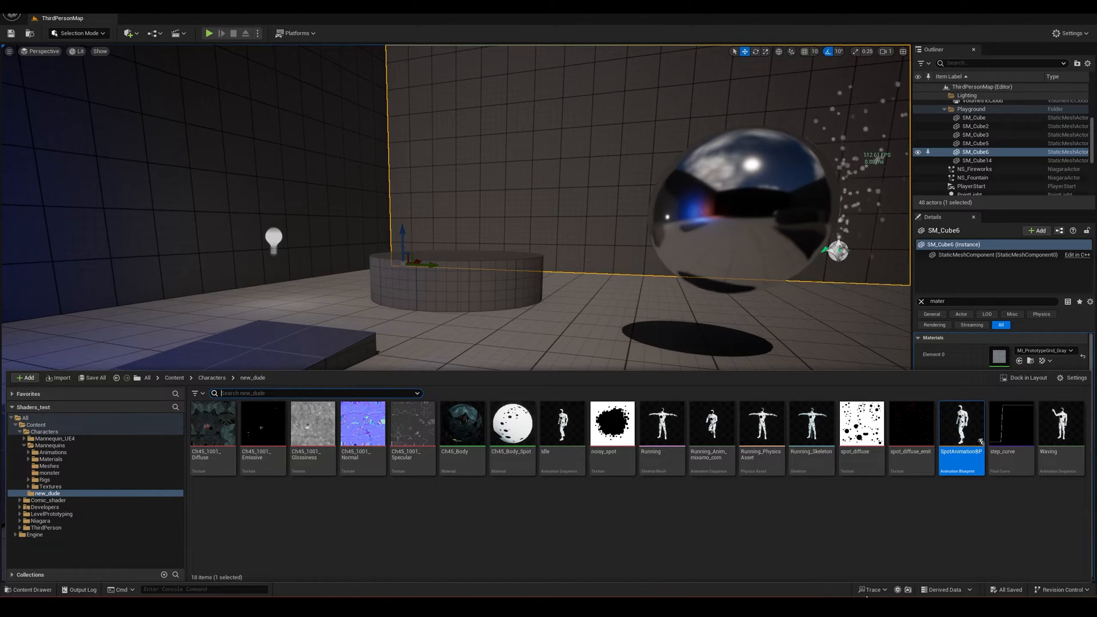
{"action": "double_click", "coordinate": [958, 423]}
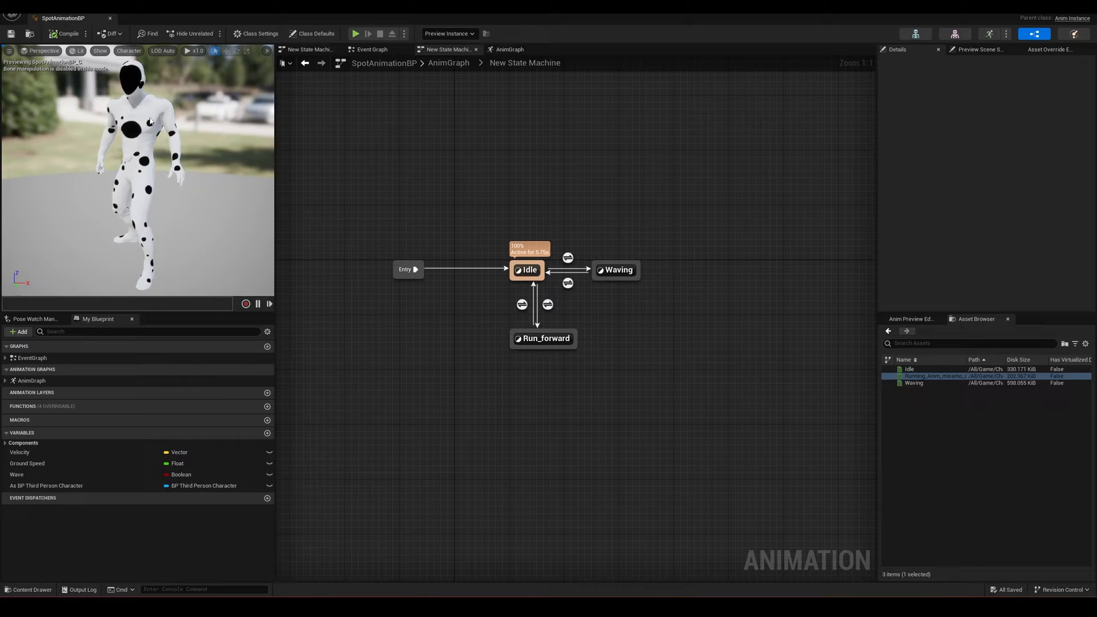
{"action": "left_click", "coordinate": [917, 376]}
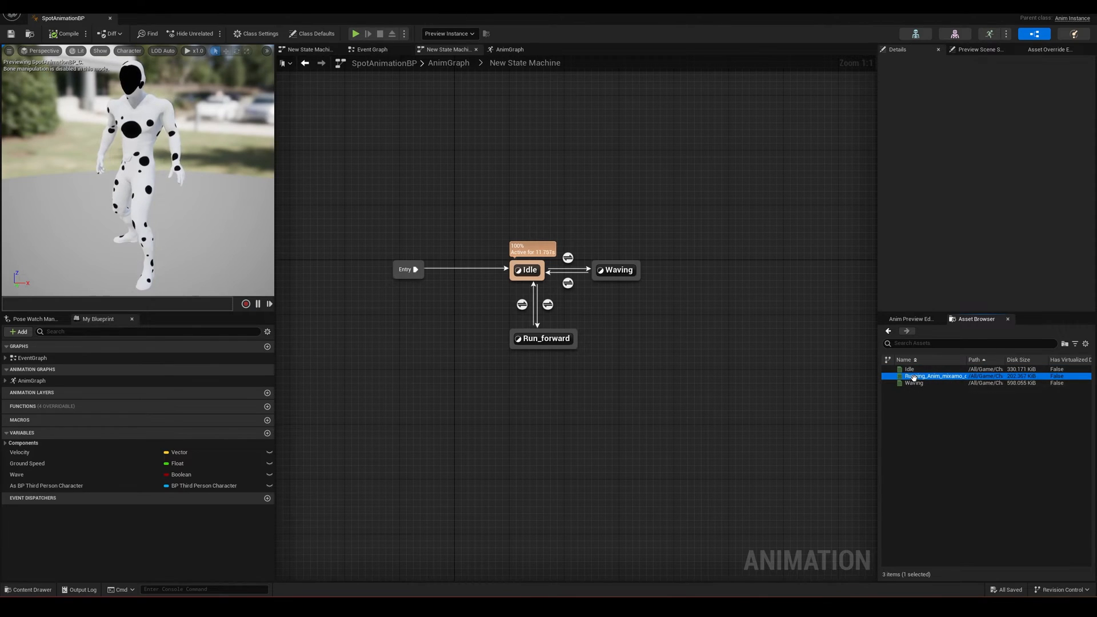
{"action": "left_click", "coordinate": [917, 383]}
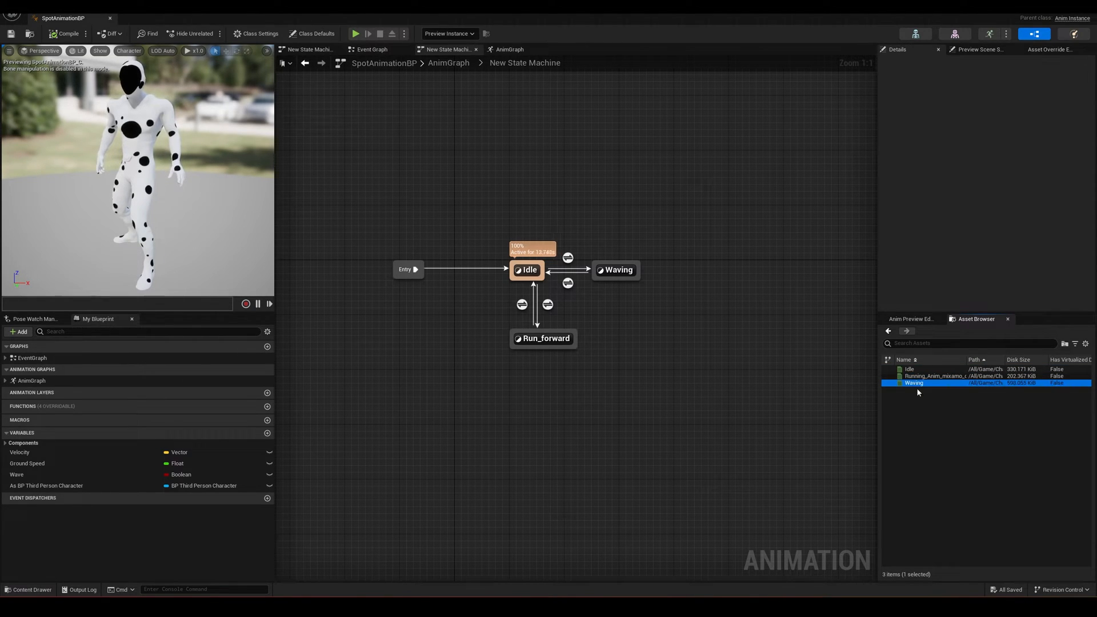
{"action": "left_click", "coordinate": [917, 376]}
{"action": "double_click", "coordinate": [917, 376]}
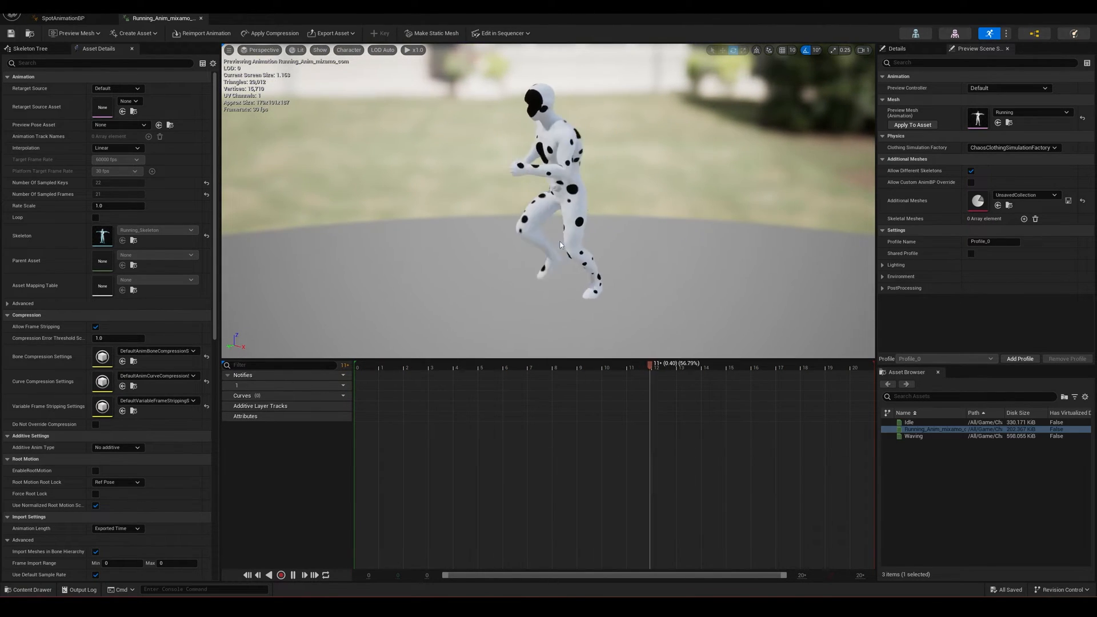
Pause the running animation and scrub around its first frame to examine the motion between keys
{"action": "left_click", "coordinate": [293, 575]}
{"action": "left_click", "coordinate": [365, 367]}
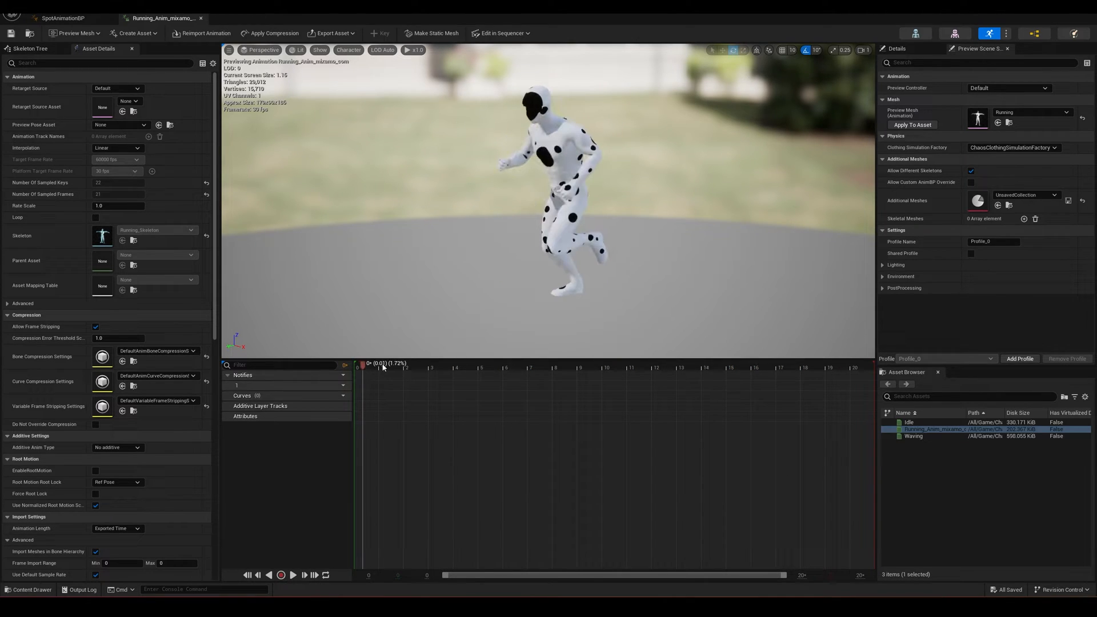
{"action": "left_click_drag", "start_coordinate": [366, 365], "coordinate": [380, 367]}
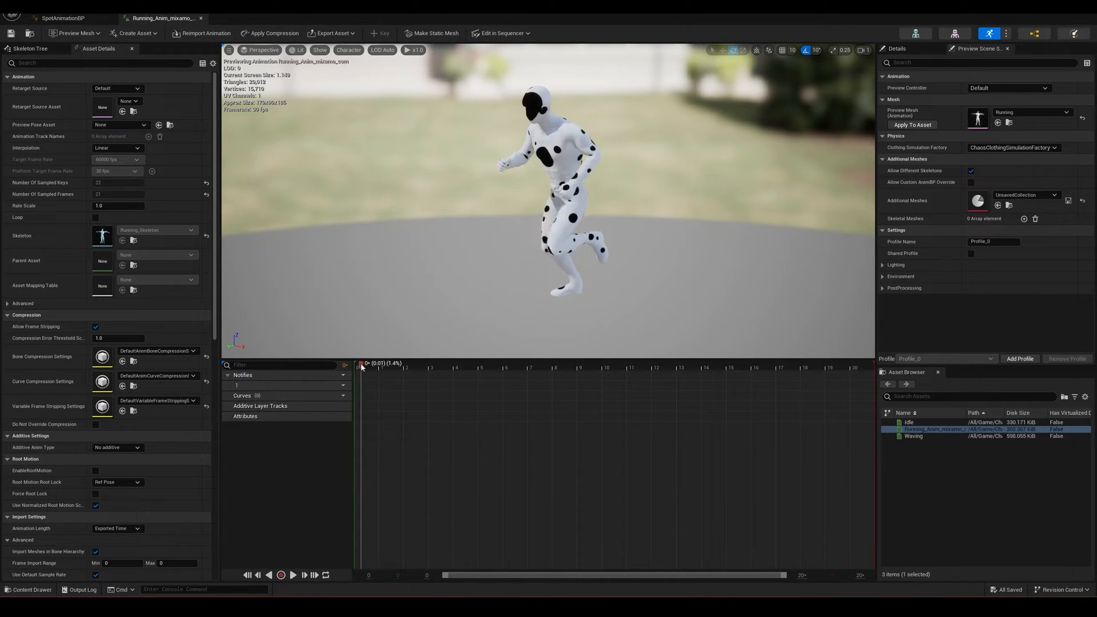
{"action": "mouse_move", "coordinate": [371, 366]}
{"action": "left_mouse_down"}
{"action": "mouse_move", "coordinate": [358, 366]}
{"action": "mouse_move", "coordinate": [369, 366]}
{"action": "left_mouse_up"}
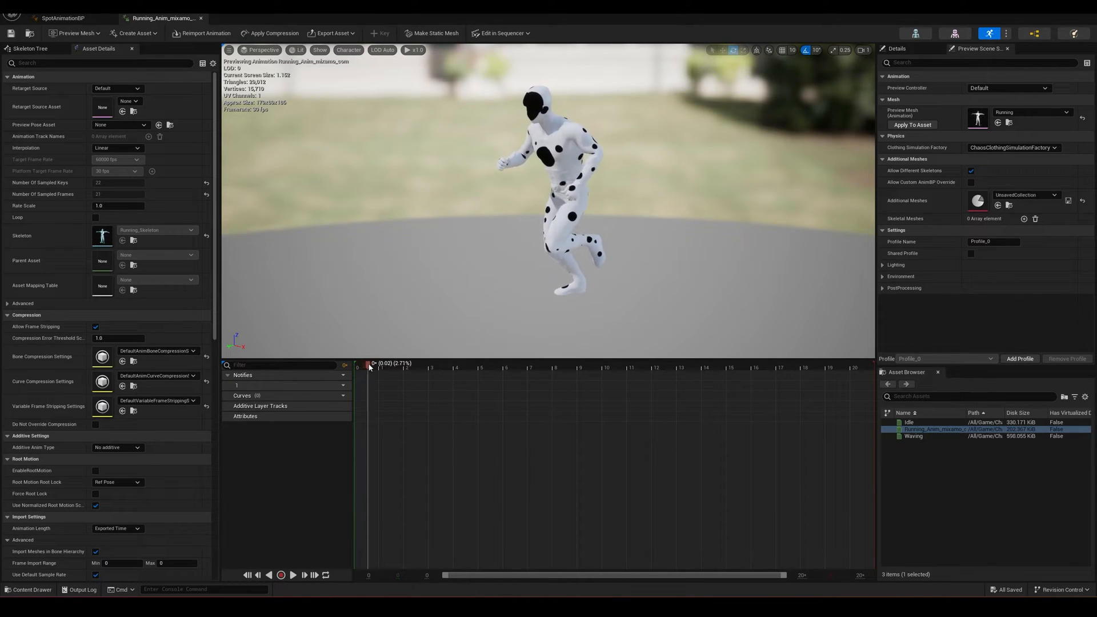
{"action": "left_click_drag", "start_coordinate": [364, 365], "coordinate": [365, 364]}
Disable the default sample rate in the import settings, set the custom sample rate to 12, and try to reimport the animation
{"action": "scroll", "coordinate": [206, 308], "scroll_direction": "down", "scroll_amount": 5}
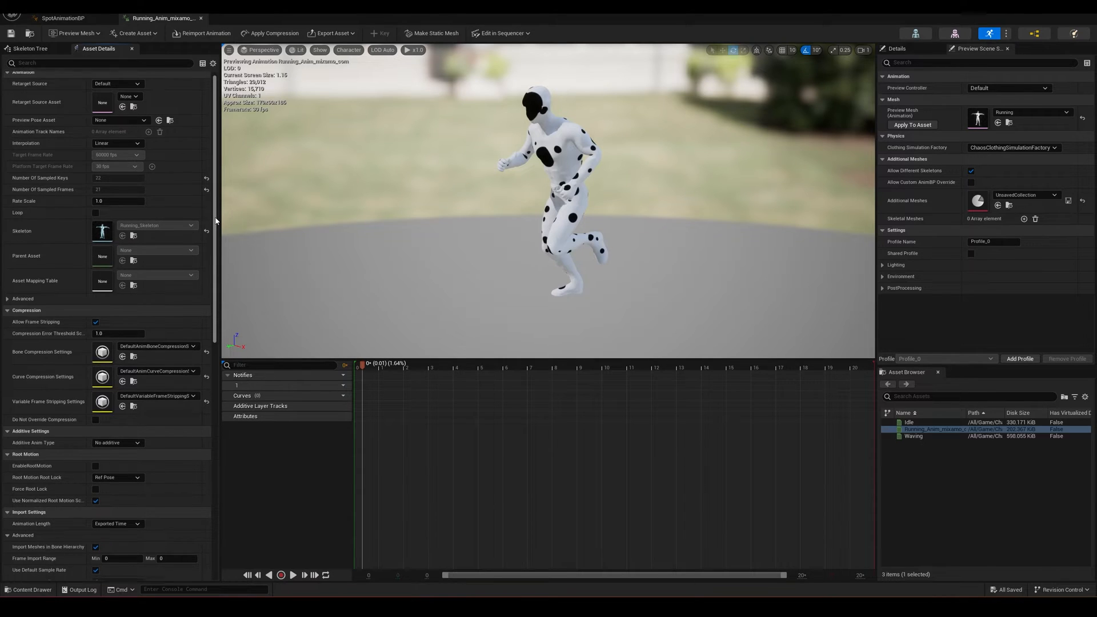
{"action": "scroll", "coordinate": [203, 323], "scroll_direction": "down", "scroll_amount": 4}
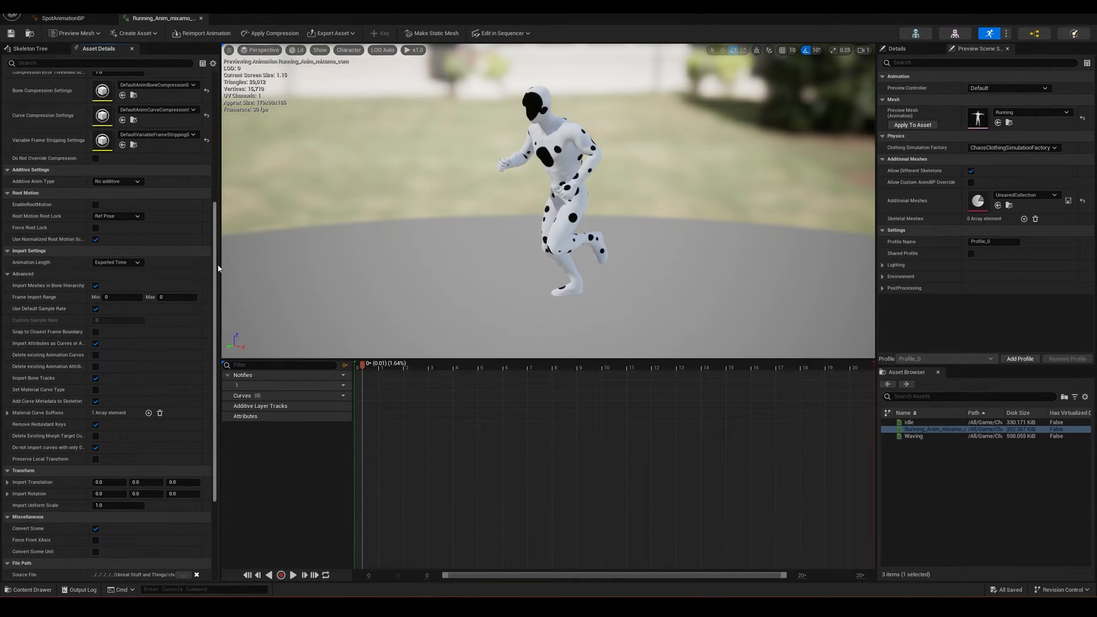
{"action": "scroll", "coordinate": [216, 268], "scroll_direction": "down", "scroll_amount": 2}
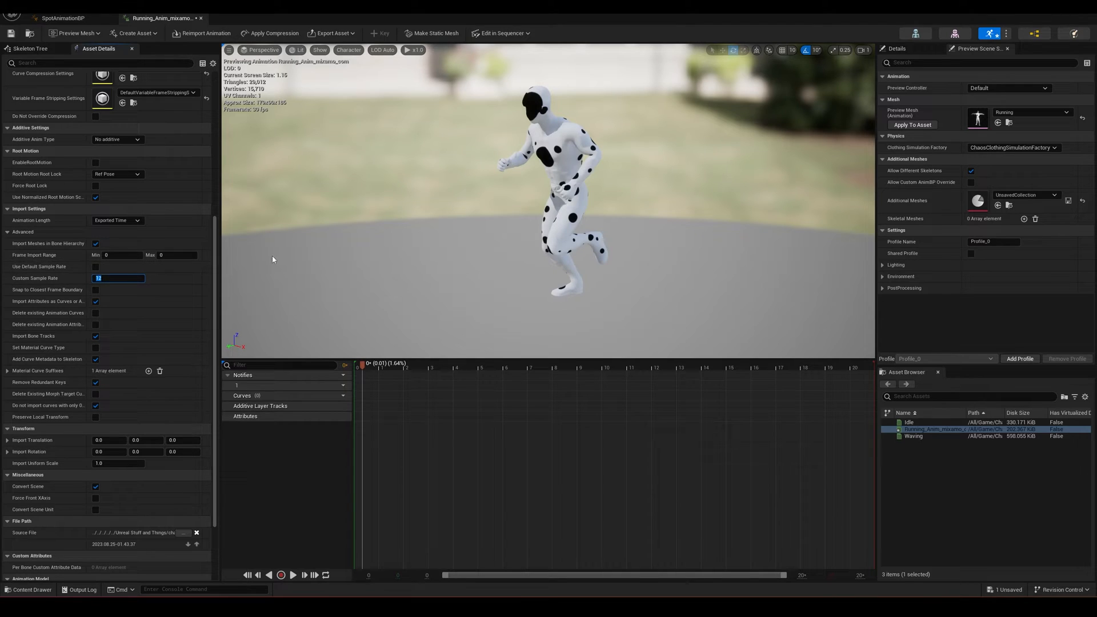
{"action": "left_click", "coordinate": [188, 33]}
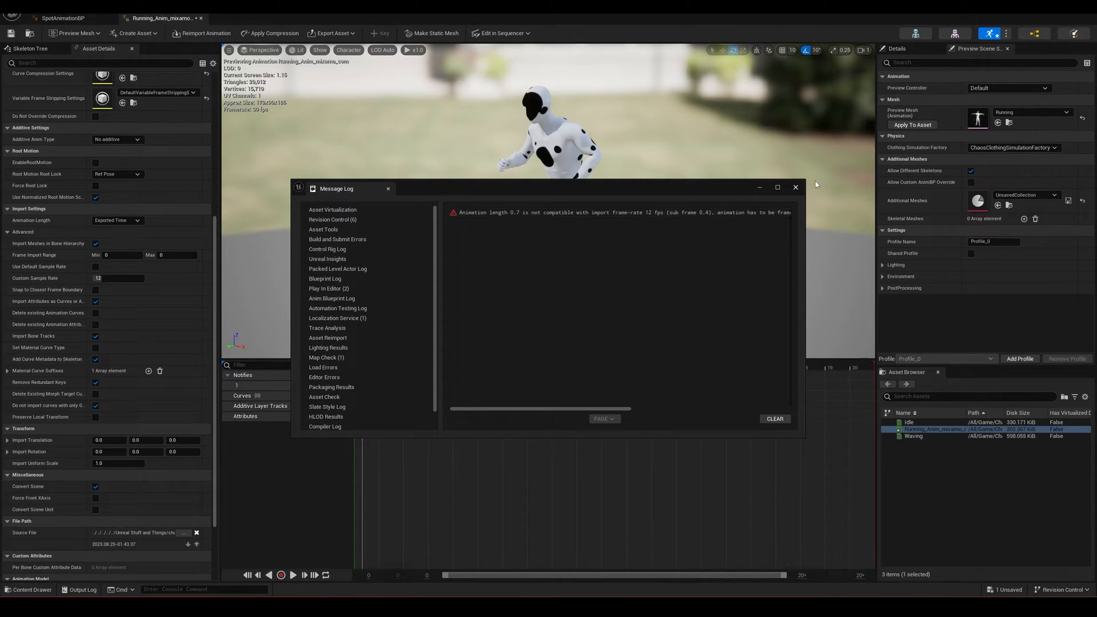
{"action": "left_click", "coordinate": [795, 187]}
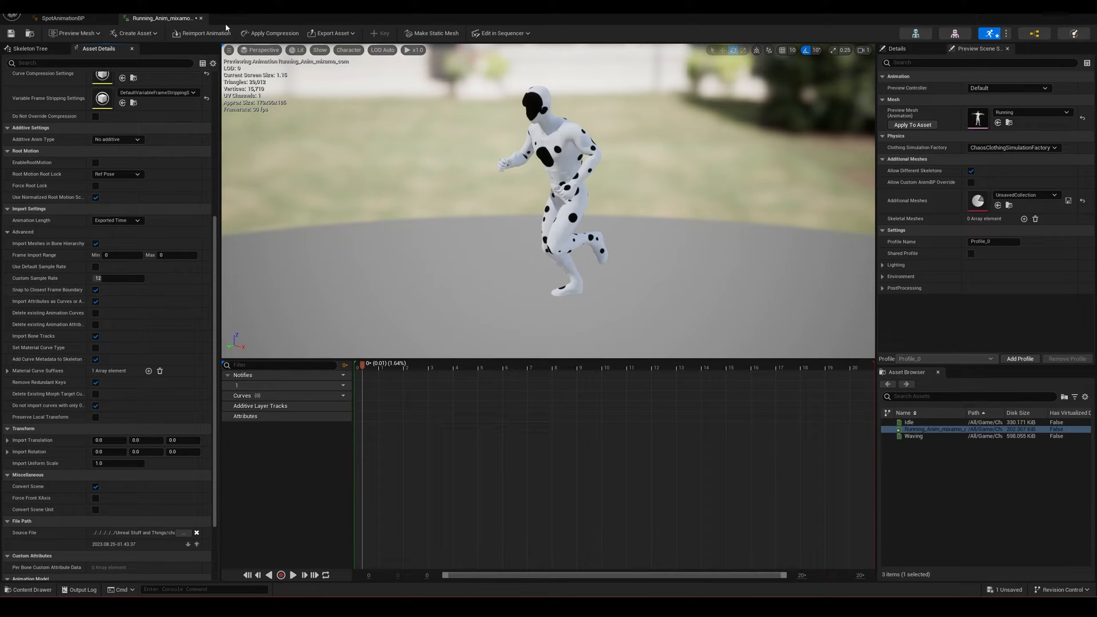
Enable Snap to Closest Frame Boundary for the running animation, reimport it and dismiss the message log
{"action": "left_click", "coordinate": [206, 33]}
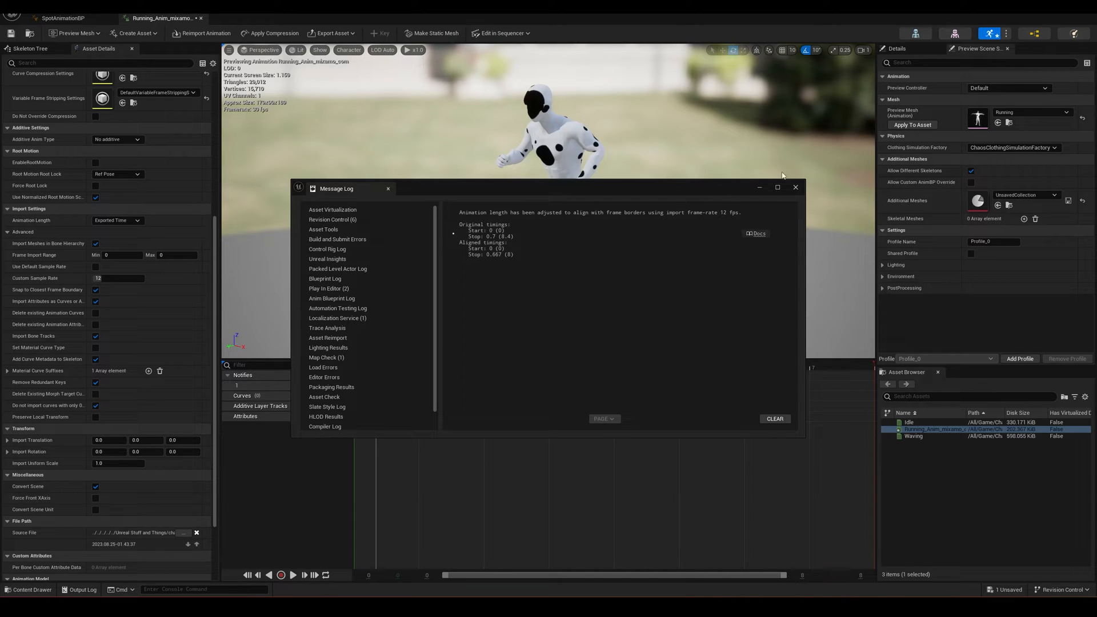
{"action": "left_click", "coordinate": [795, 188]}
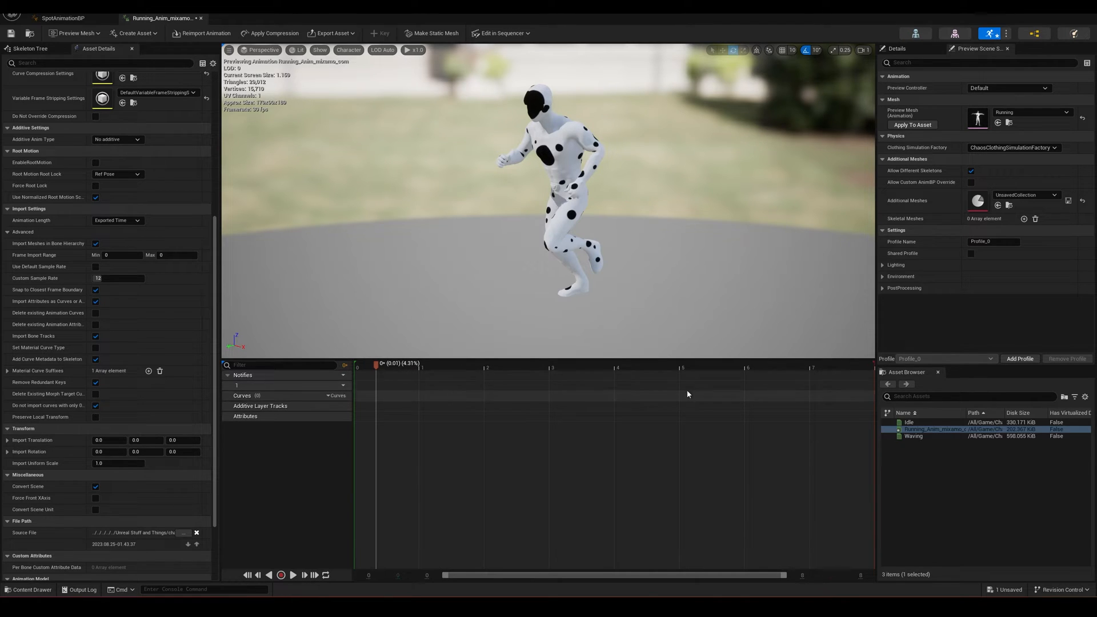
Play the reimported running animation, pause it and scrub between the first two frames to check the motion
{"action": "left_click", "coordinate": [294, 575]}
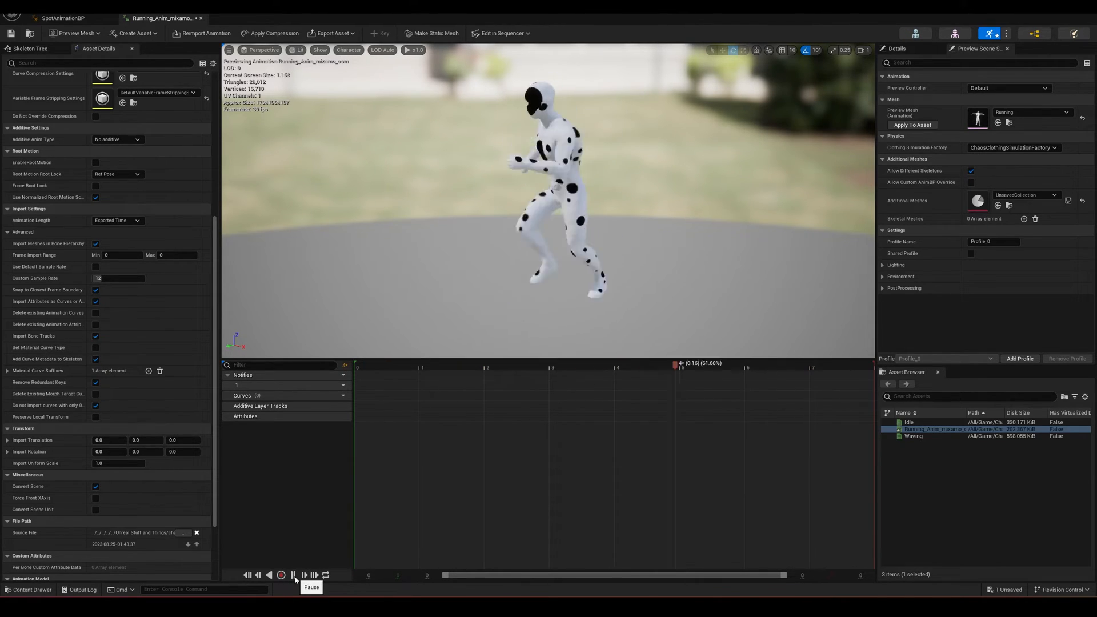
{"action": "left_click", "coordinate": [293, 575]}
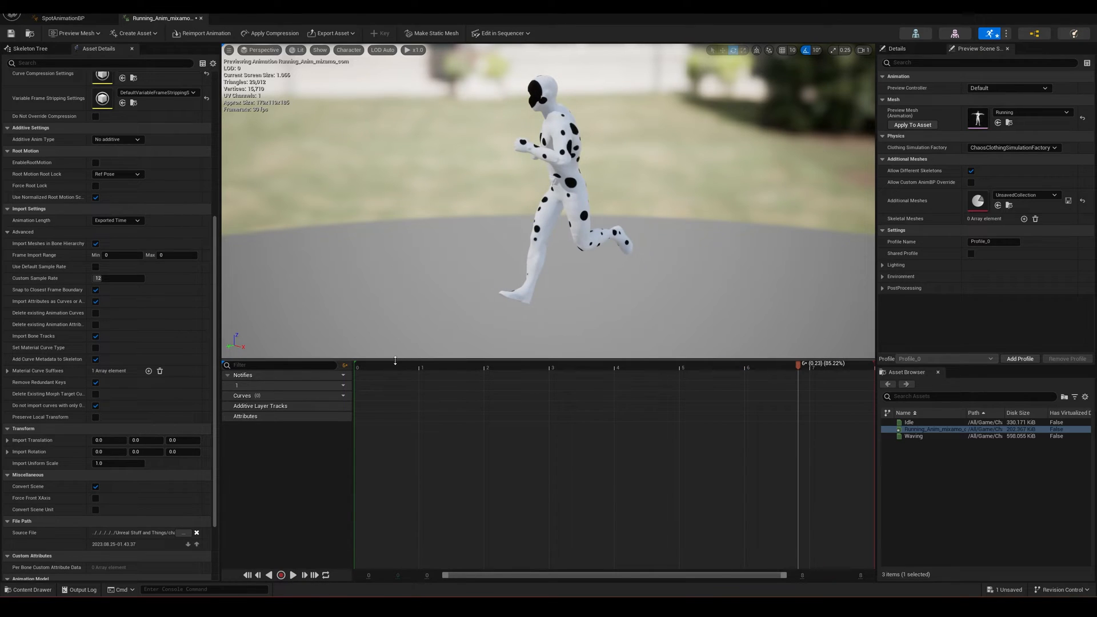
{"action": "mouse_move", "coordinate": [383, 364]}
{"action": "left_mouse_down"}
{"action": "mouse_move", "coordinate": [362, 369]}
{"action": "mouse_move", "coordinate": [403, 366]}
{"action": "mouse_move", "coordinate": [363, 365]}
{"action": "mouse_move", "coordinate": [393, 366]}
{"action": "left_mouse_up"}
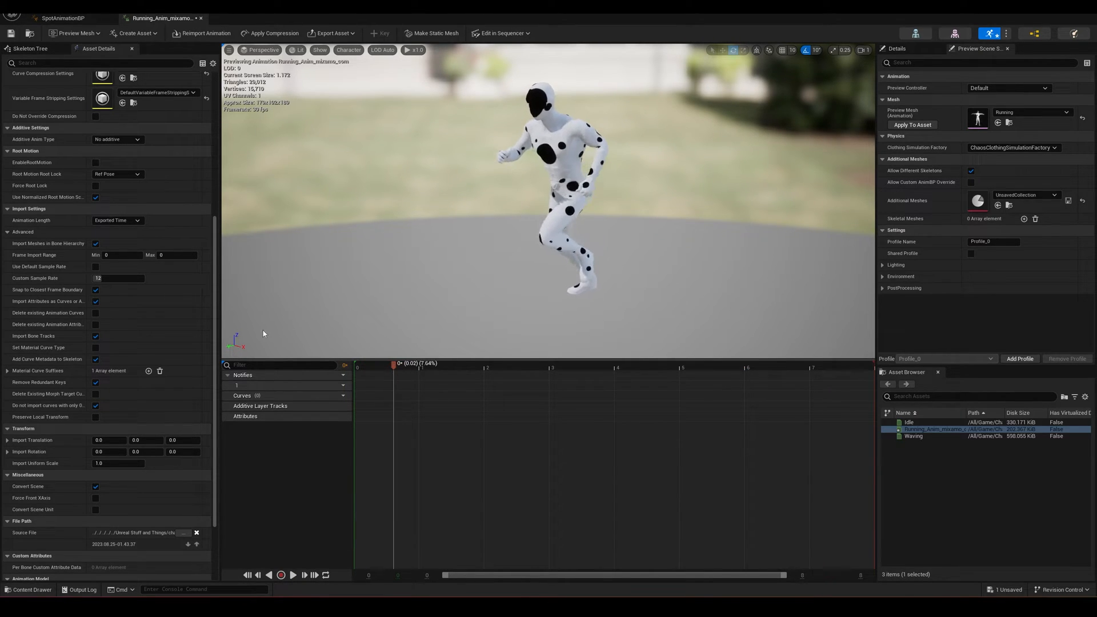
Set the running animation's interpolation to Step and check the result by scrubbing and playing the preview
{"action": "scroll", "coordinate": [217, 183], "scroll_direction": "up", "scroll_amount": 10}
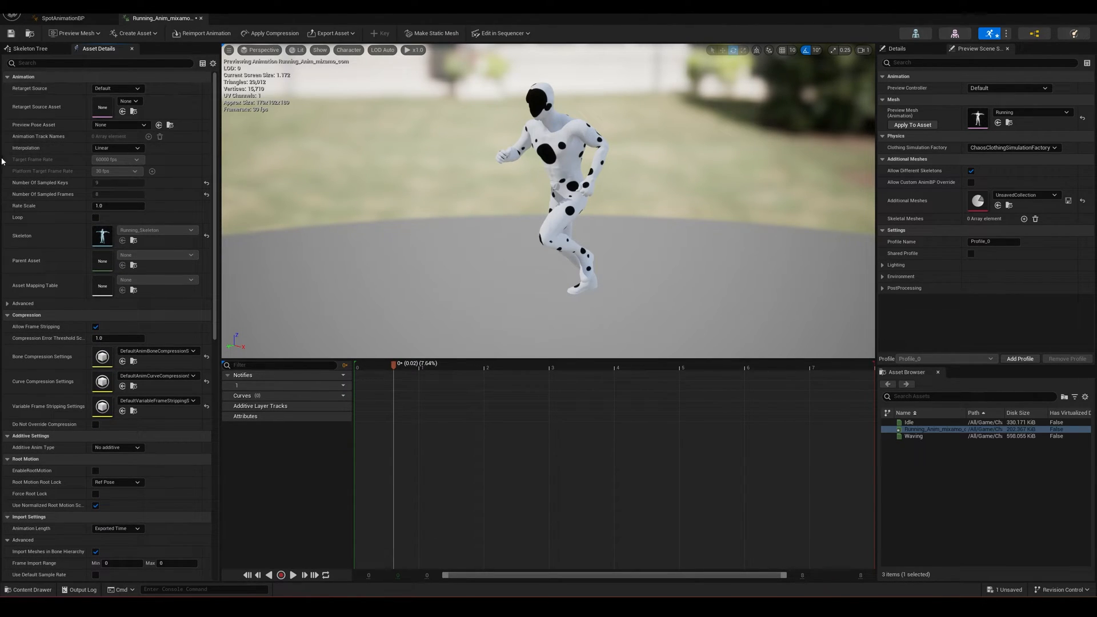
{"action": "left_click", "coordinate": [97, 148]}
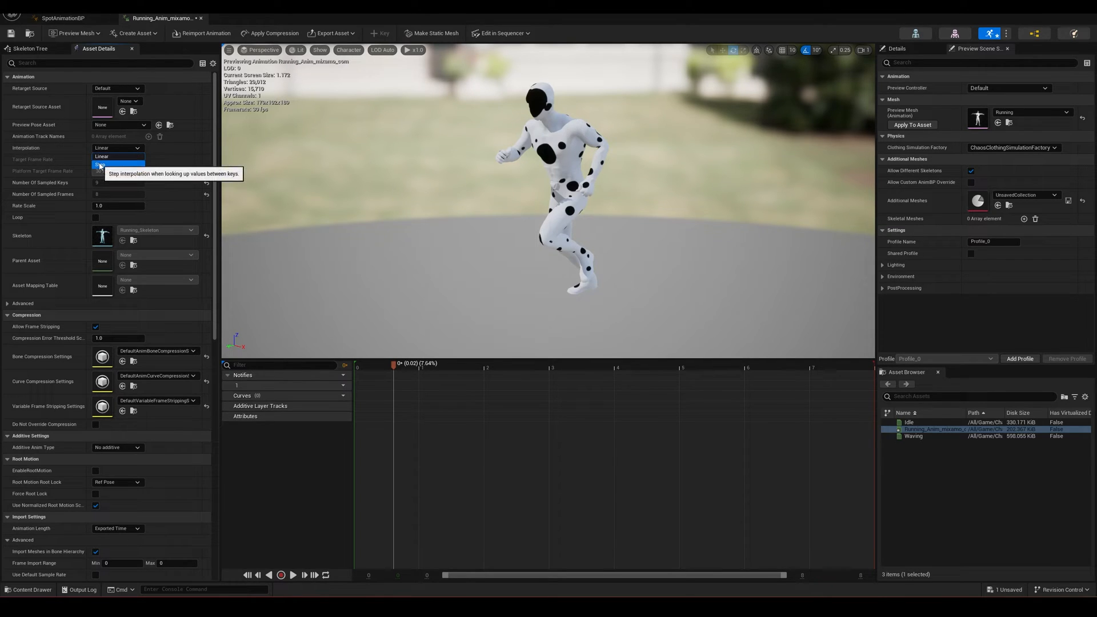
{"action": "left_click", "coordinate": [100, 164]}
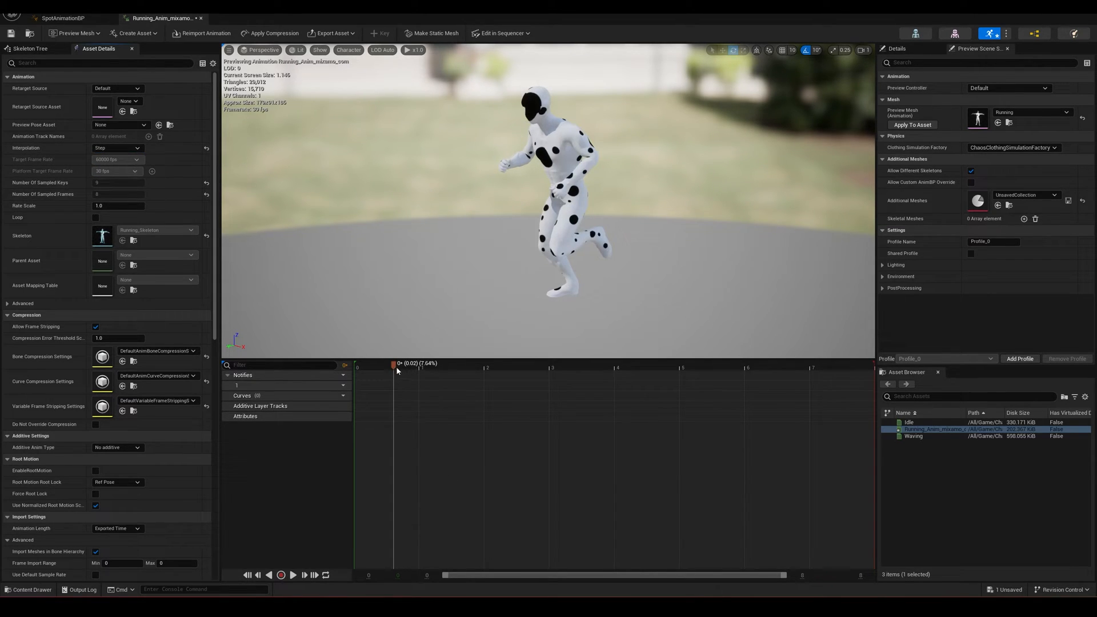
{"action": "mouse_move", "coordinate": [396, 365]}
{"action": "left_mouse_down"}
{"action": "mouse_move", "coordinate": [355, 364]}
{"action": "mouse_move", "coordinate": [607, 374]}
{"action": "mouse_move", "coordinate": [396, 371]}
{"action": "left_mouse_up"}
{"action": "left_click", "coordinate": [293, 575]}
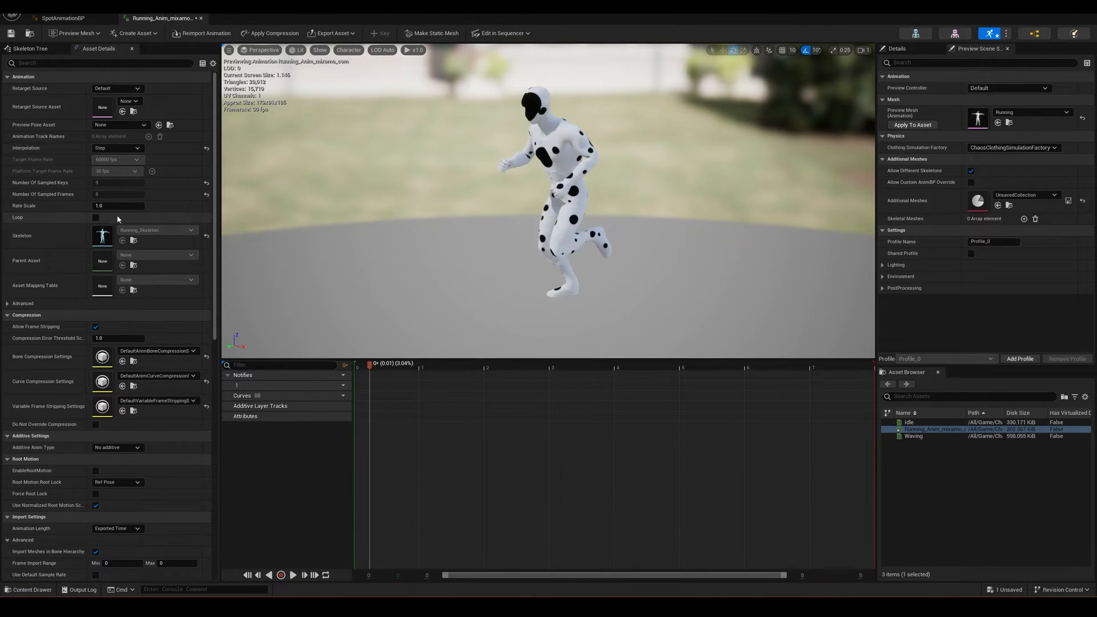
Set the running animation's rate scale to 0.3 and play the preview to check the slower motion
{"action": "left_click", "coordinate": [133, 208]}
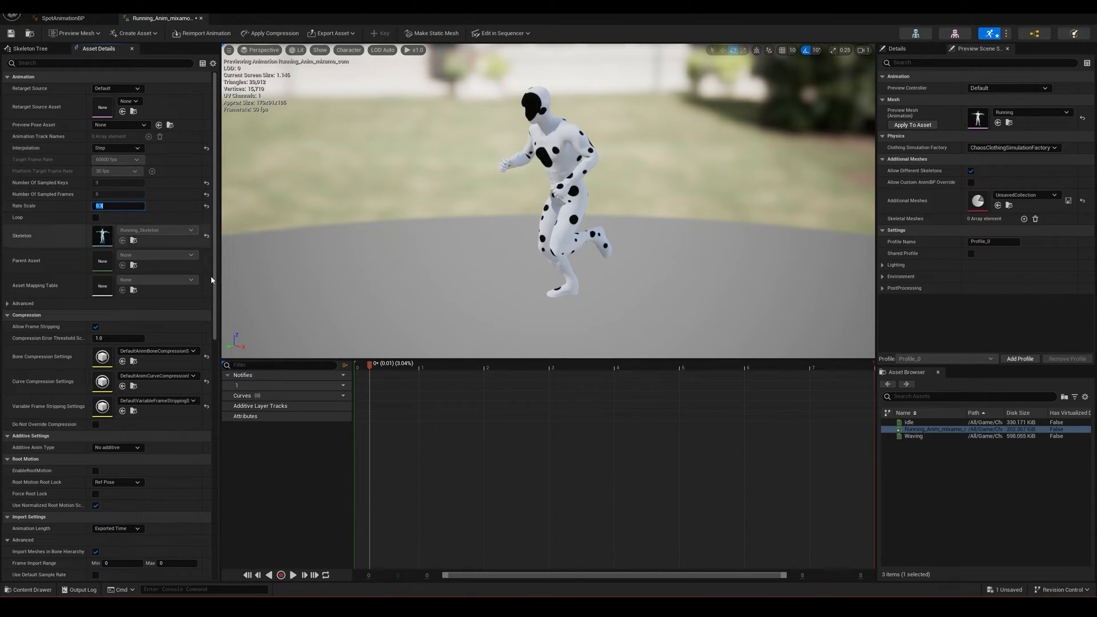
{"action": "key", "text": "Return"}
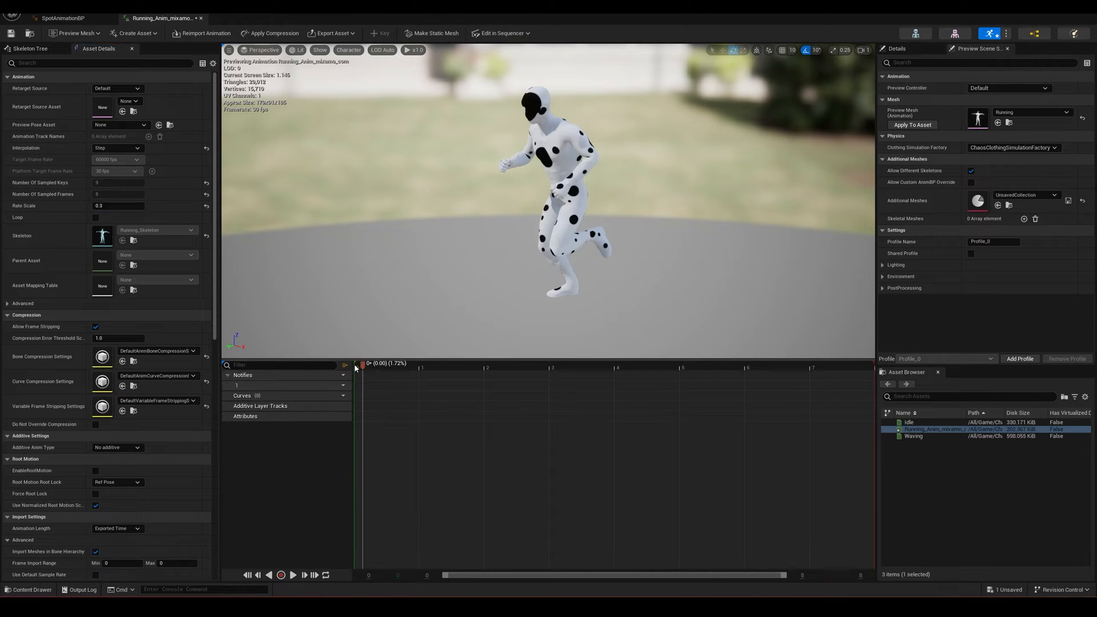
{"action": "left_click", "coordinate": [293, 575]}
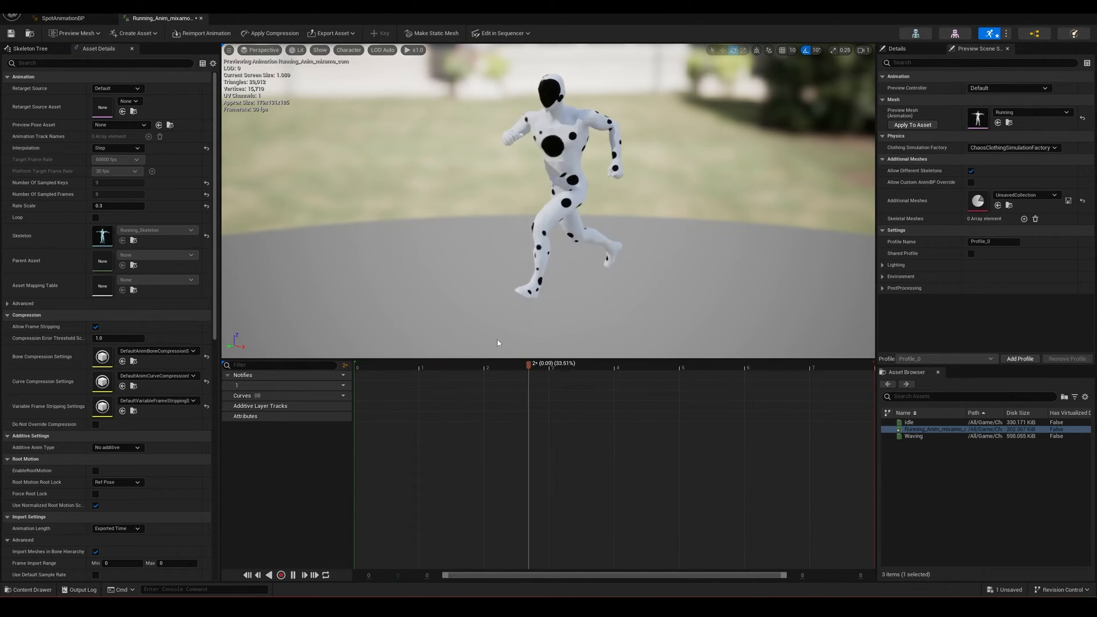
{"action": "left_click", "coordinate": [293, 575]}
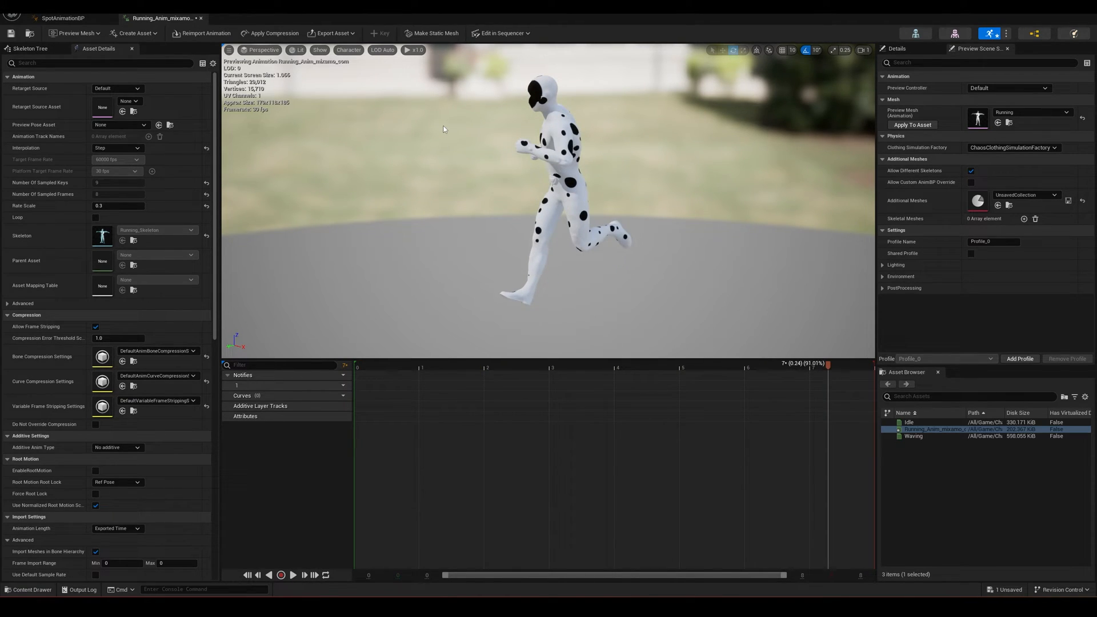
Open the Idle animation, set its interpolation to Step, replace the default sample rate with a custom rate of 12, reimport and save it
{"action": "double_click", "coordinate": [908, 422]}
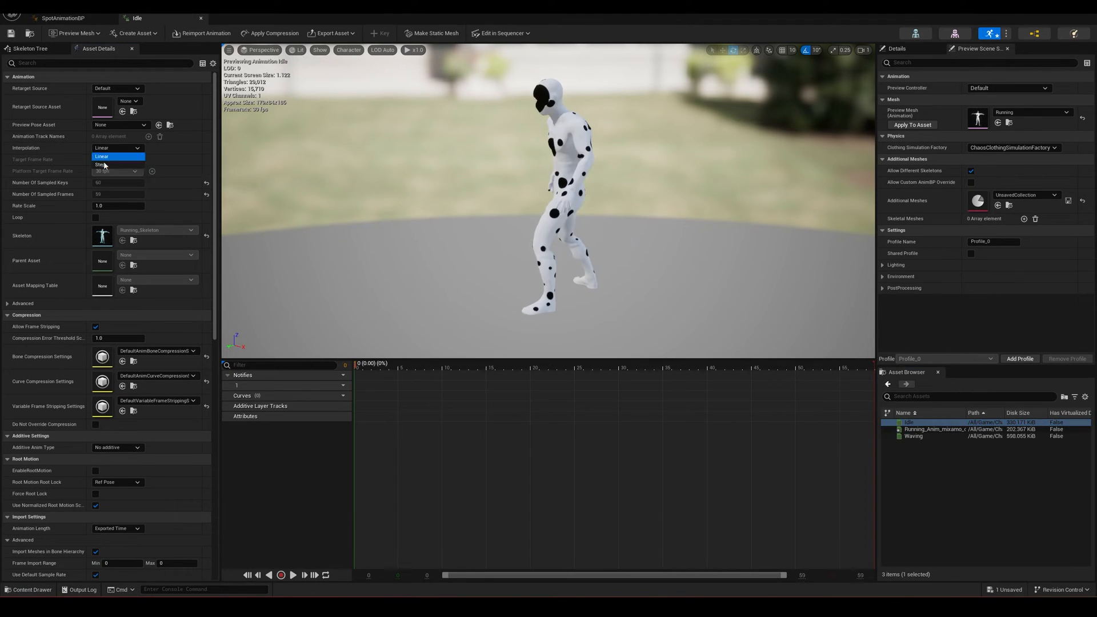
{"action": "scroll", "coordinate": [96, 264], "scroll_direction": "down", "scroll_amount": 10}
{"action": "left_click", "coordinate": [95, 283]}
{"action": "left_click", "coordinate": [118, 295]}
{"action": "type", "text": "12"}
{"action": "left_click", "coordinate": [194, 34]}
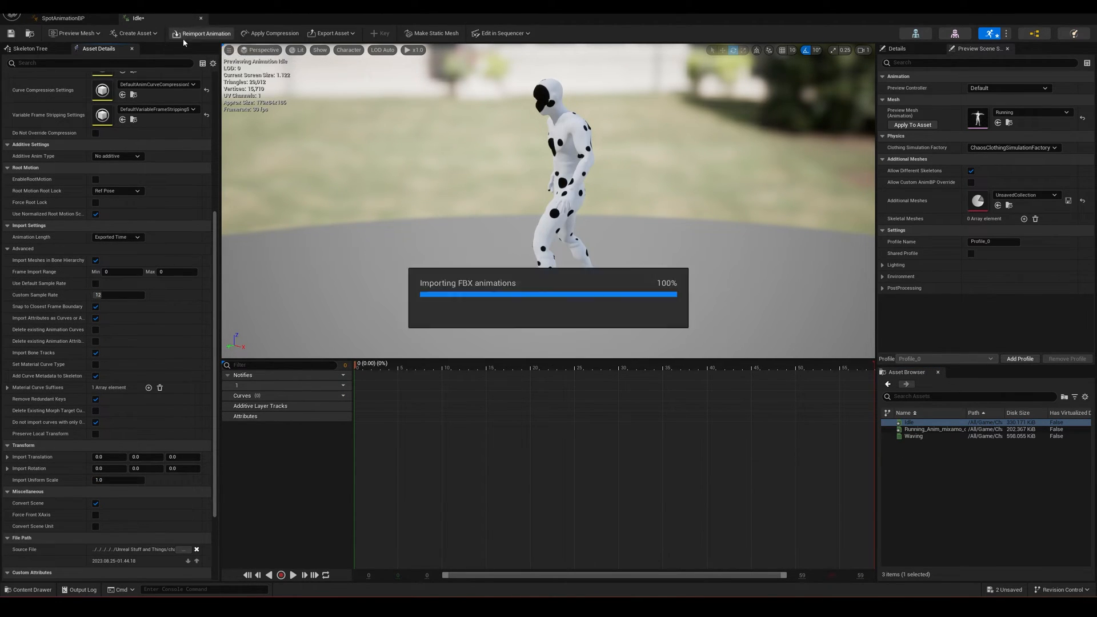
{"action": "left_click", "coordinate": [11, 33]}
Set the Idle animation's rate scale to 0.2, check the playback in the preview and save the asset
{"action": "left_click_drag", "start_coordinate": [214, 263], "coordinate": [213, 196]}
{"action": "left_click", "coordinate": [293, 575]}
{"action": "left_click", "coordinate": [293, 575]}
{"action": "left_click", "coordinate": [121, 206]}
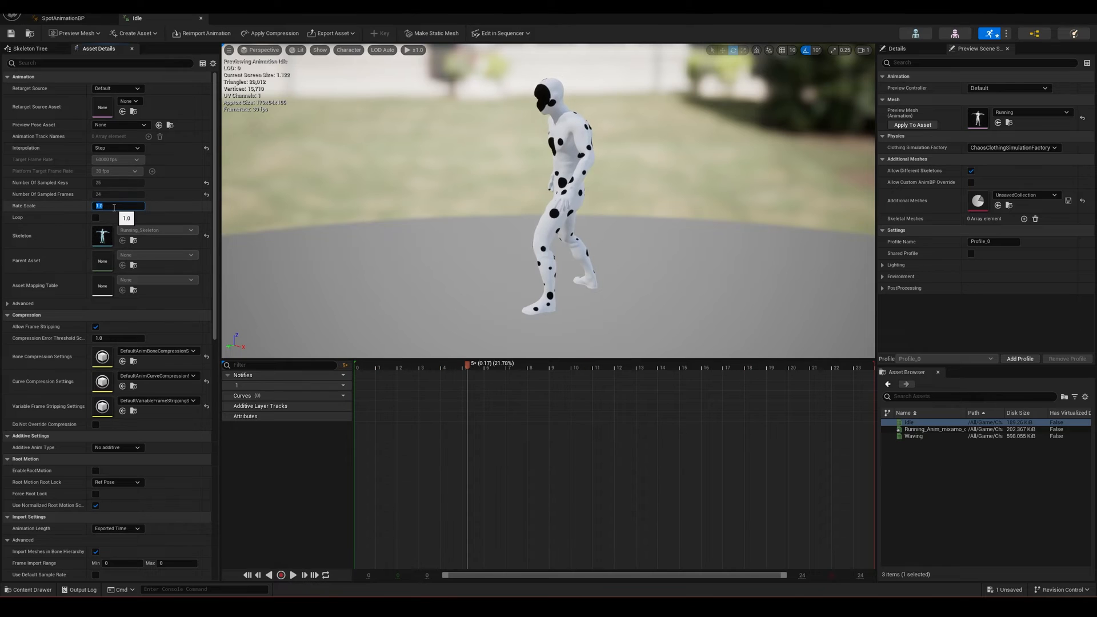
{"action": "type", "text": "0.3"}
{"action": "key", "text": "Return"}
{"action": "left_click", "coordinate": [293, 575]}
{"action": "left_click", "coordinate": [293, 575]}
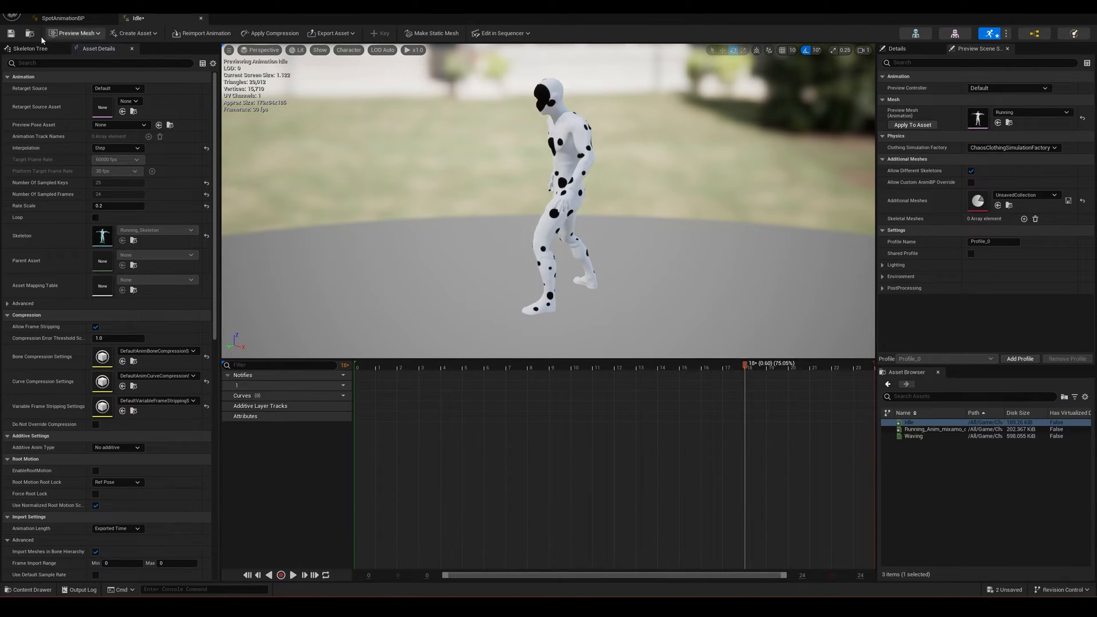
{"action": "left_click", "coordinate": [10, 33]}
Reimport the Waving animation with Step interpolation and a custom sample rate of 12, and dismiss the message log
{"action": "double_click", "coordinate": [926, 429]}
{"action": "double_click", "coordinate": [912, 436]}
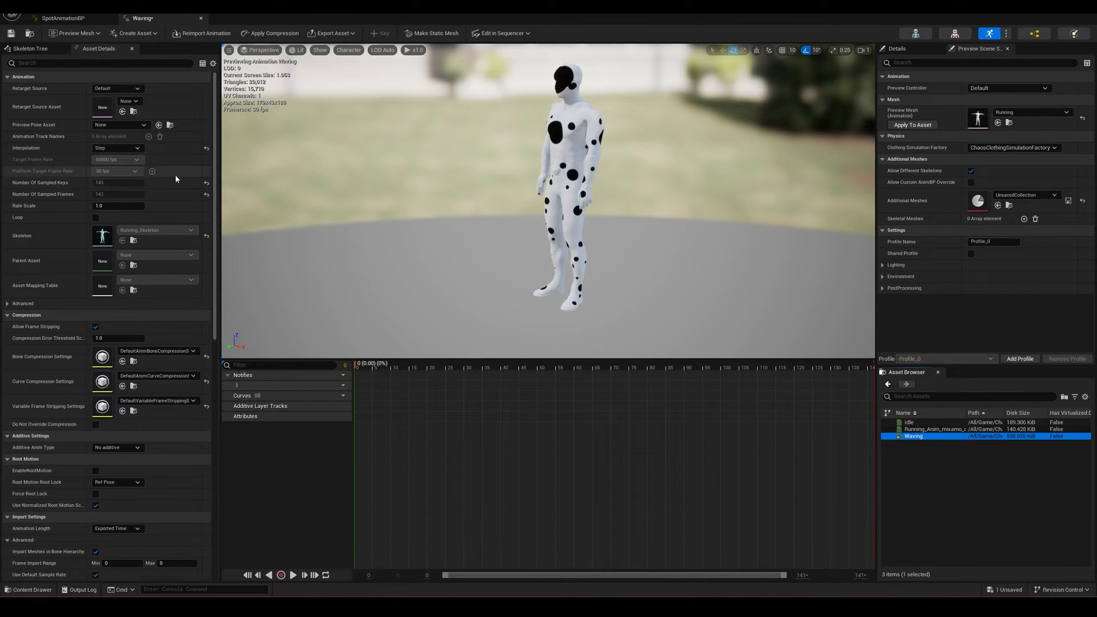
{"action": "scroll", "coordinate": [150, 266], "scroll_direction": "down", "scroll_amount": 10}
{"action": "left_click", "coordinate": [202, 33]}
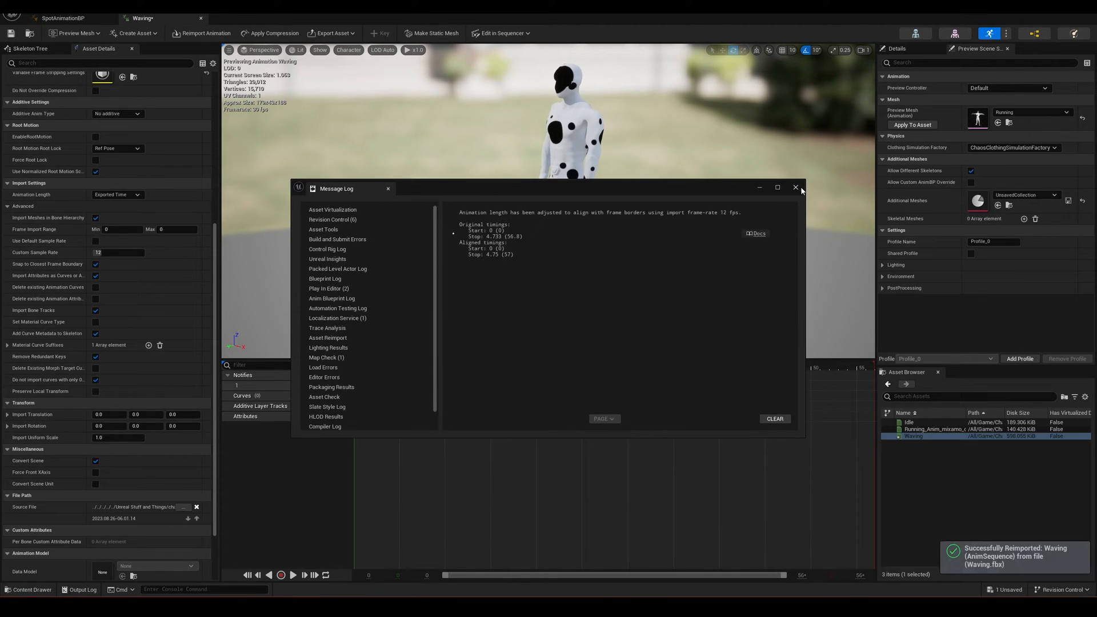
{"action": "left_click", "coordinate": [801, 188]}
Preview the Waving animation and try it with a rate scale of 0.3
{"action": "left_click", "coordinate": [293, 575]}
{"action": "left_click", "coordinate": [293, 575]}
{"action": "left_click", "coordinate": [117, 206]}
{"action": "type", "text": "2"}
{"action": "key", "text": "Return"}
{"action": "left_click", "coordinate": [293, 575]}
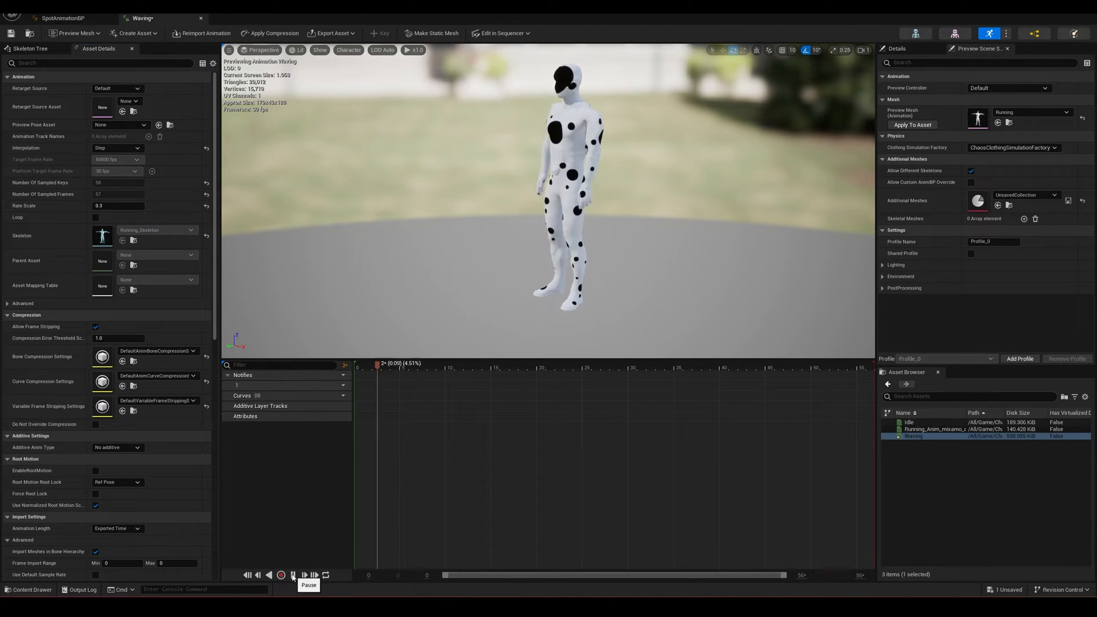
{"action": "left_click", "coordinate": [293, 575]}
Set the Waving animation's rate scale to 0.5, check the playback in the preview and save the asset
{"action": "left_click", "coordinate": [117, 206]}
{"action": "type", "text": "0.5"}
{"action": "key", "text": "Return"}
{"action": "left_click", "coordinate": [293, 575]}
{"action": "left_click", "coordinate": [293, 575]}
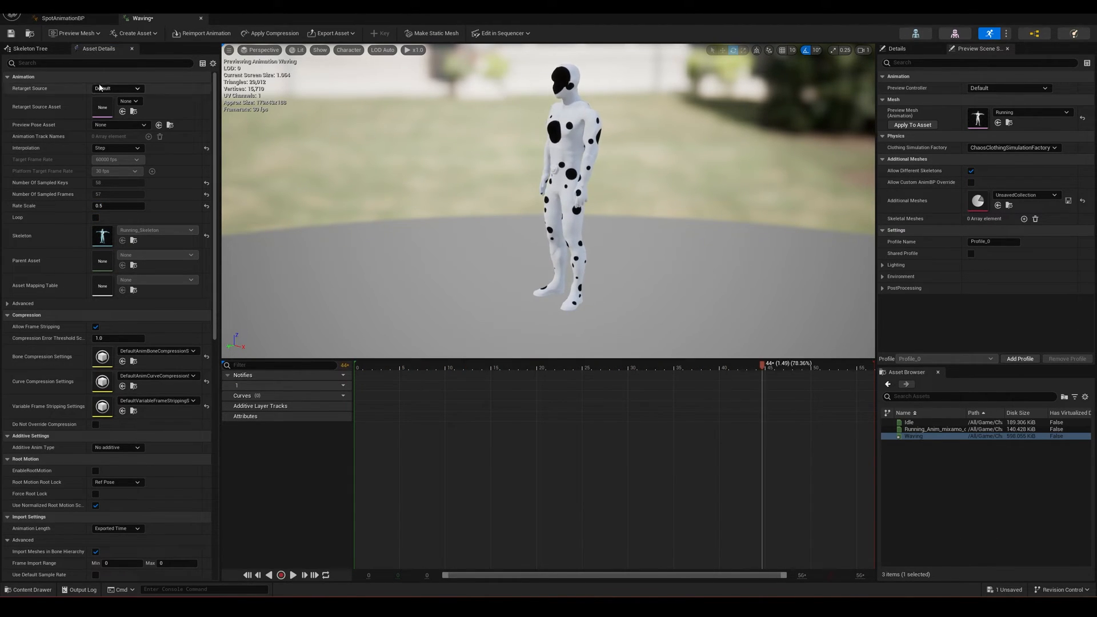
{"action": "left_click", "coordinate": [10, 33]}
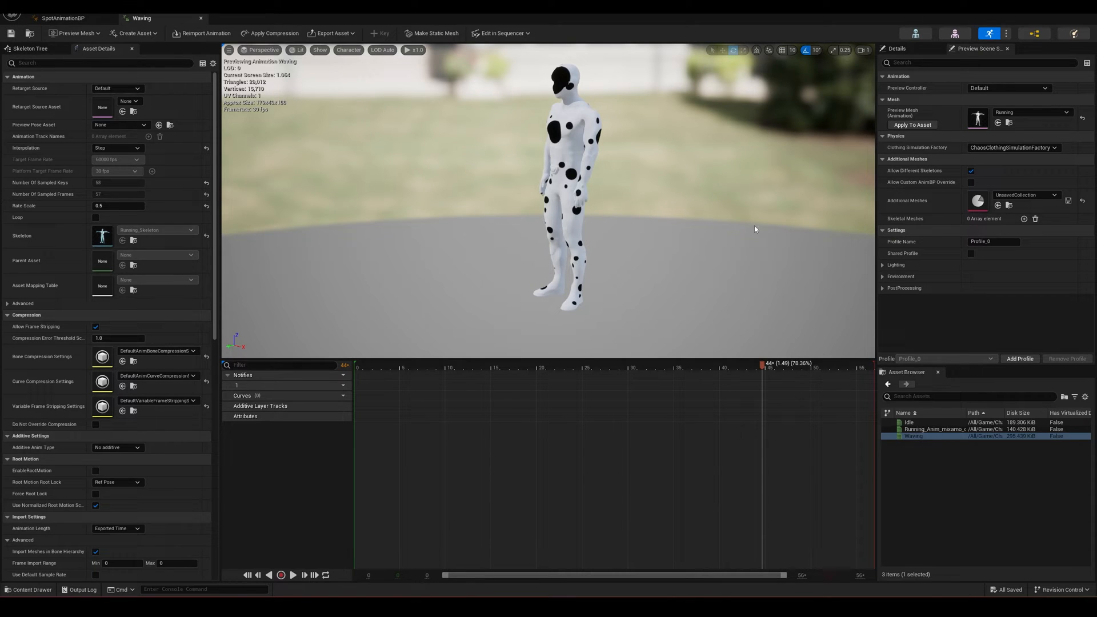
Return to ThirdPersonMap, play the level and run the character around to check the stepped animations in game
{"action": "left_click", "coordinate": [1049, 14]}
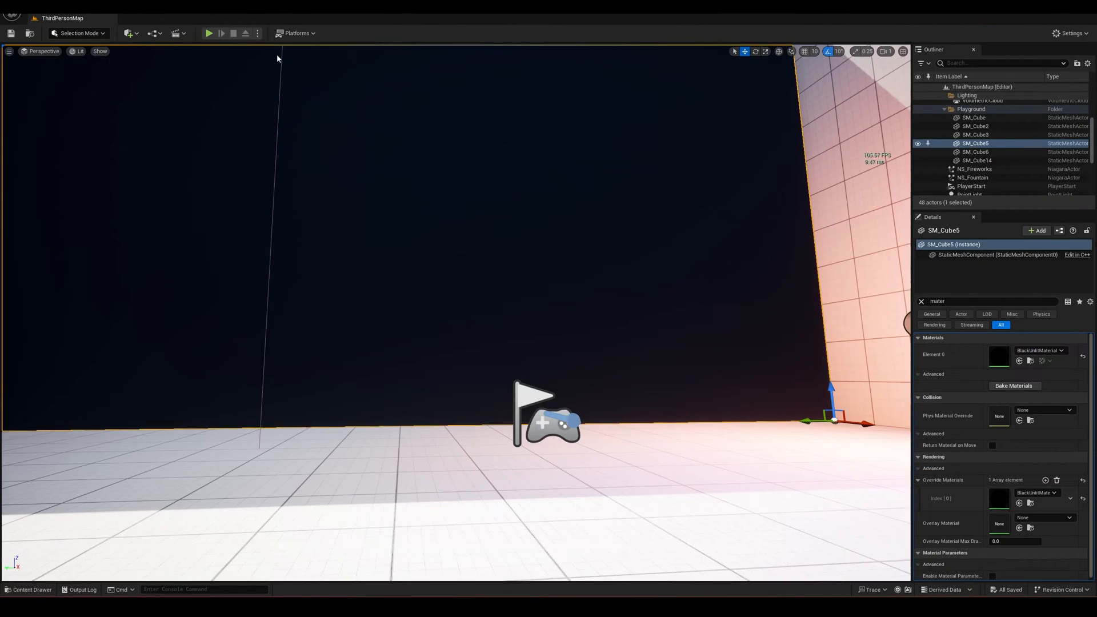
{"action": "left_click", "coordinate": [209, 34]}
{"action": "key", "text": "w"}
{"action": "key", "text": "d"}
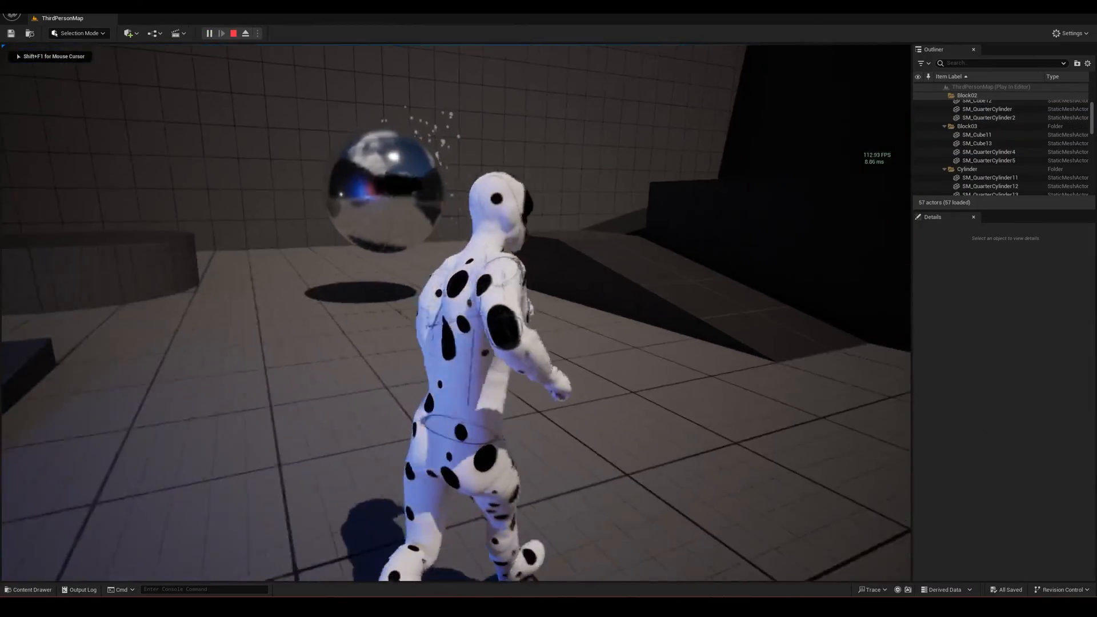
{"action": "key", "text": "s"}
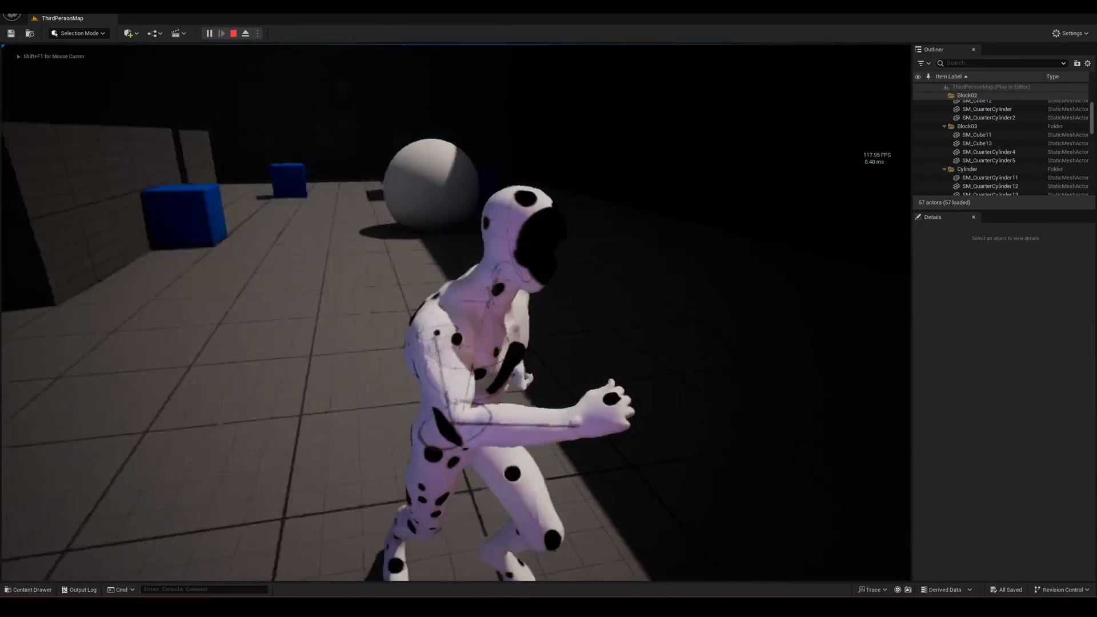
{"action": "key", "text": "1"}
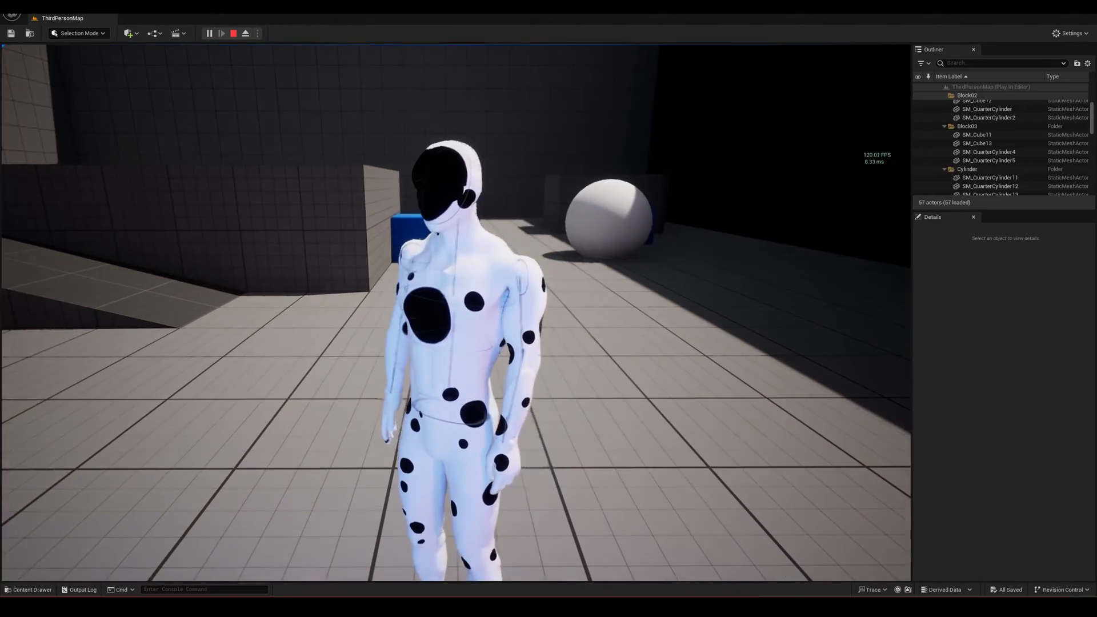
Run the character in several directions and stop it to check how the animations blend, and end the play session
{"action": "key", "text": "w"}
{"action": "key", "text": "d"}
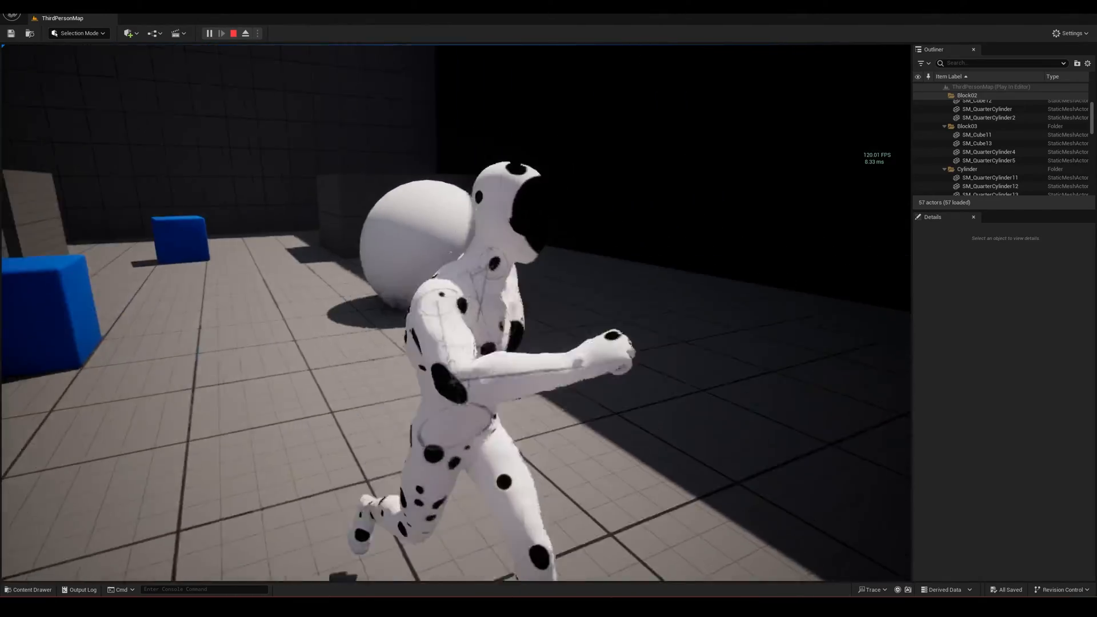
{"action": "key", "text": "s"}
{"action": "key", "text": "a"}
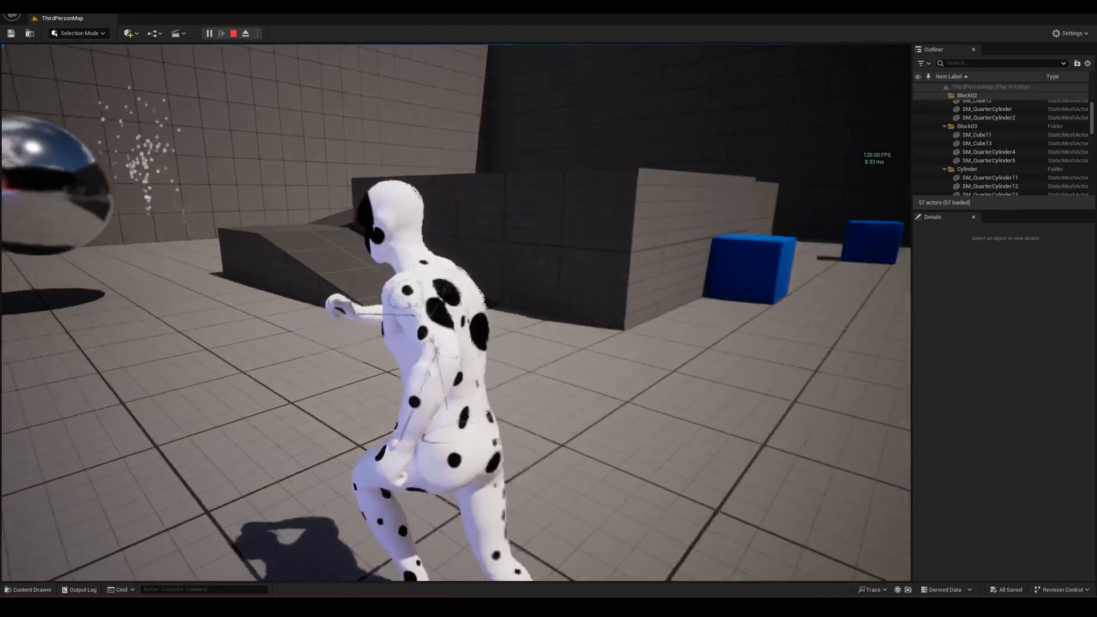
{"action": "key", "text": "d"}
{"action": "key", "text": "a"}
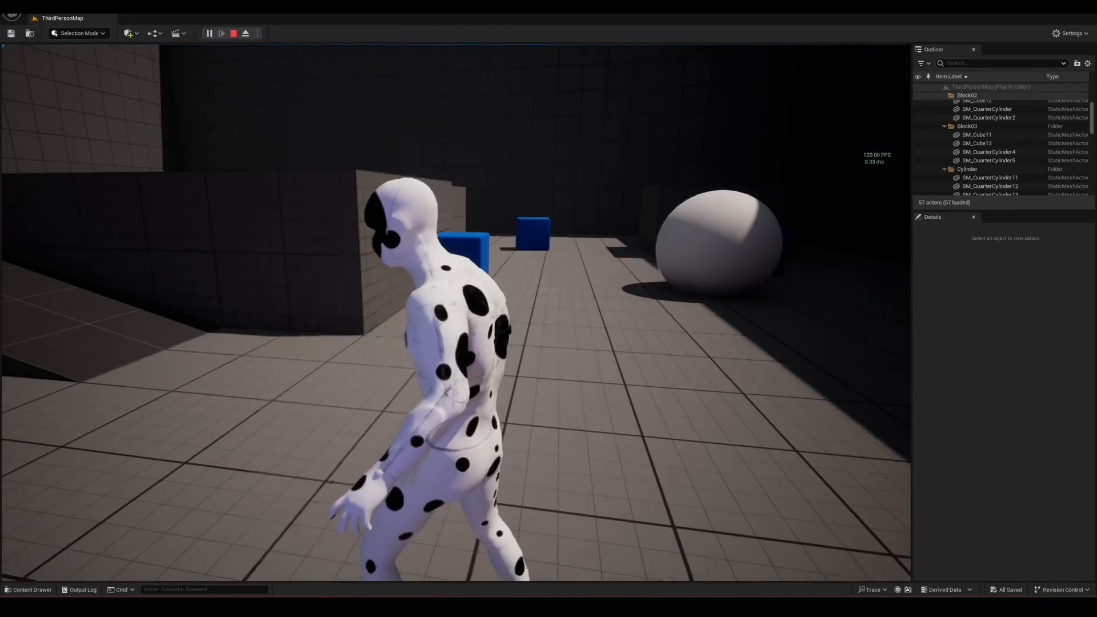
{"action": "key", "text": "grave"}
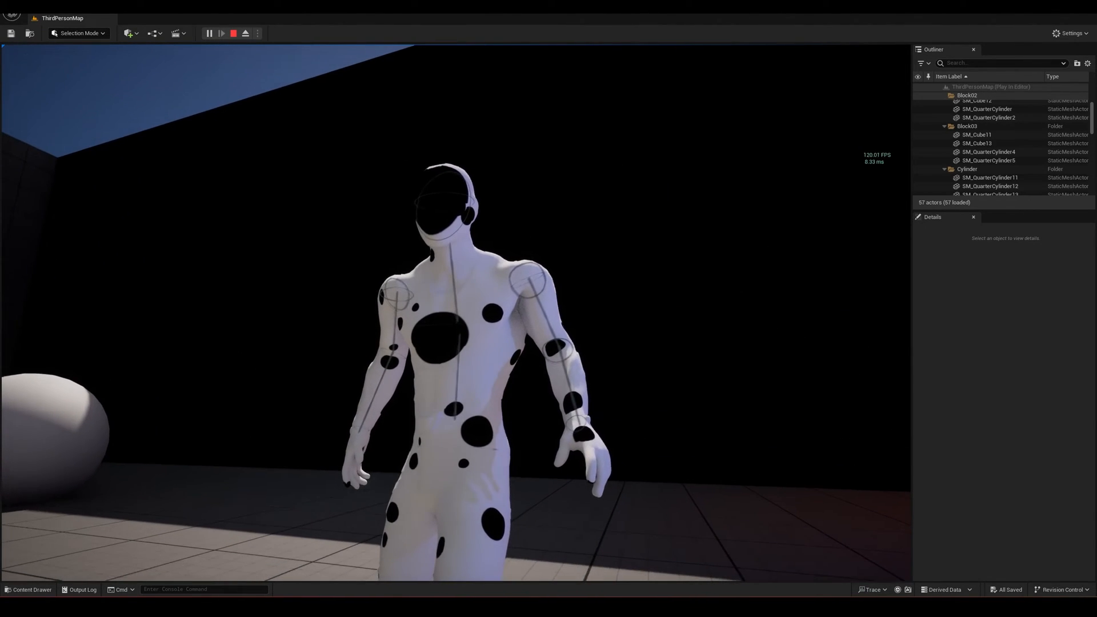
{"action": "key", "text": "s"}
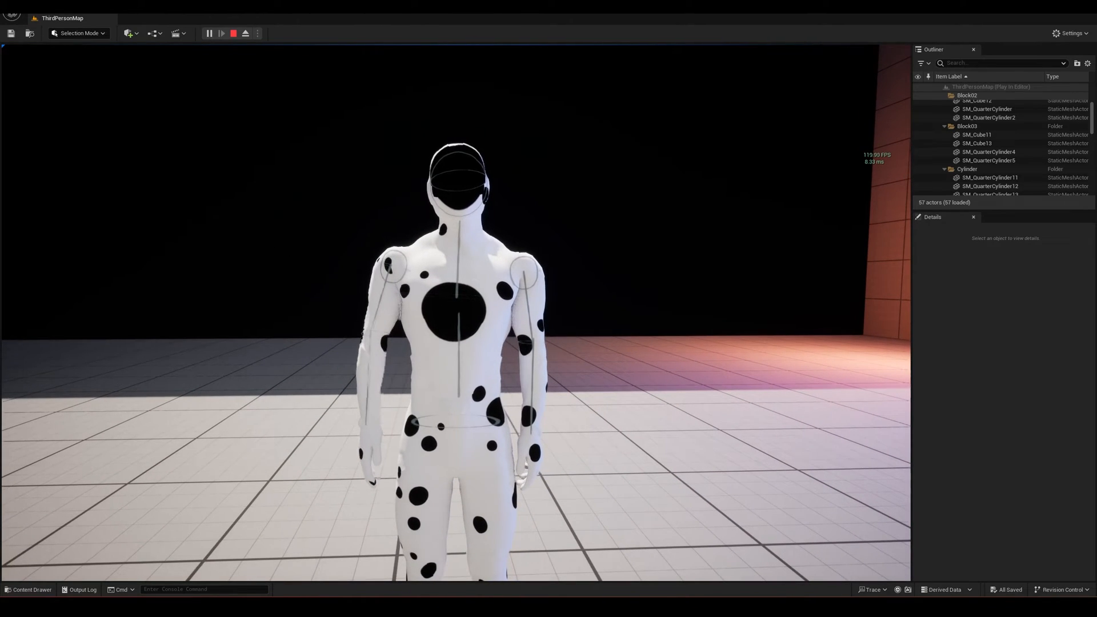
{"action": "key", "text": "Escape"}
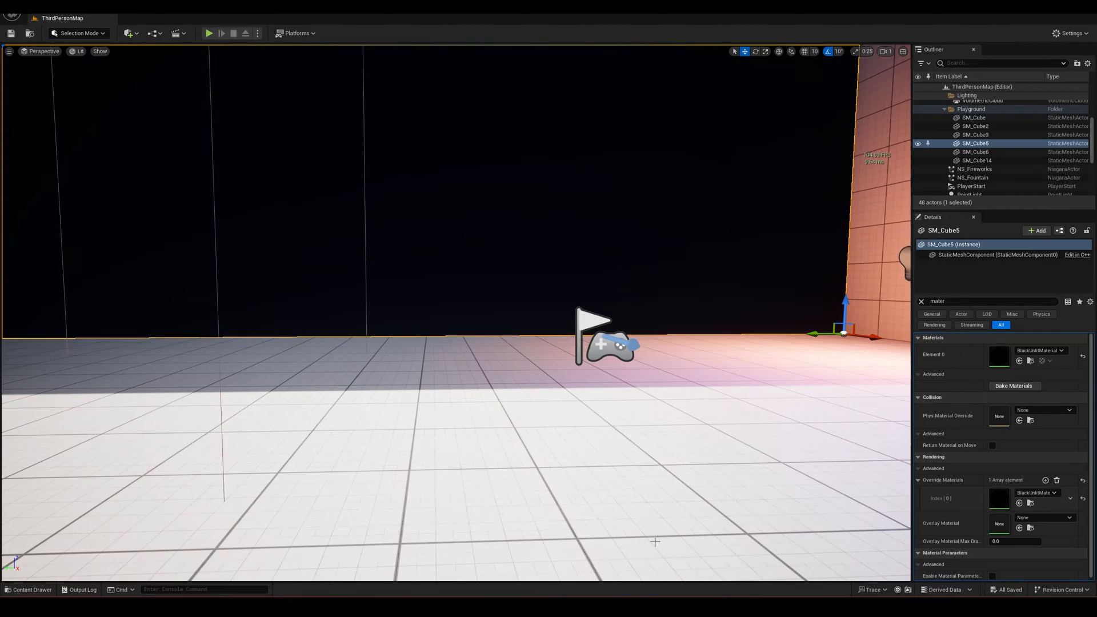
In SpotAnimationBP, set the Idle to Waving transition's blend duration to 0.1 and its blend mode to Custom
{"action": "left_click", "coordinate": [29, 589]}
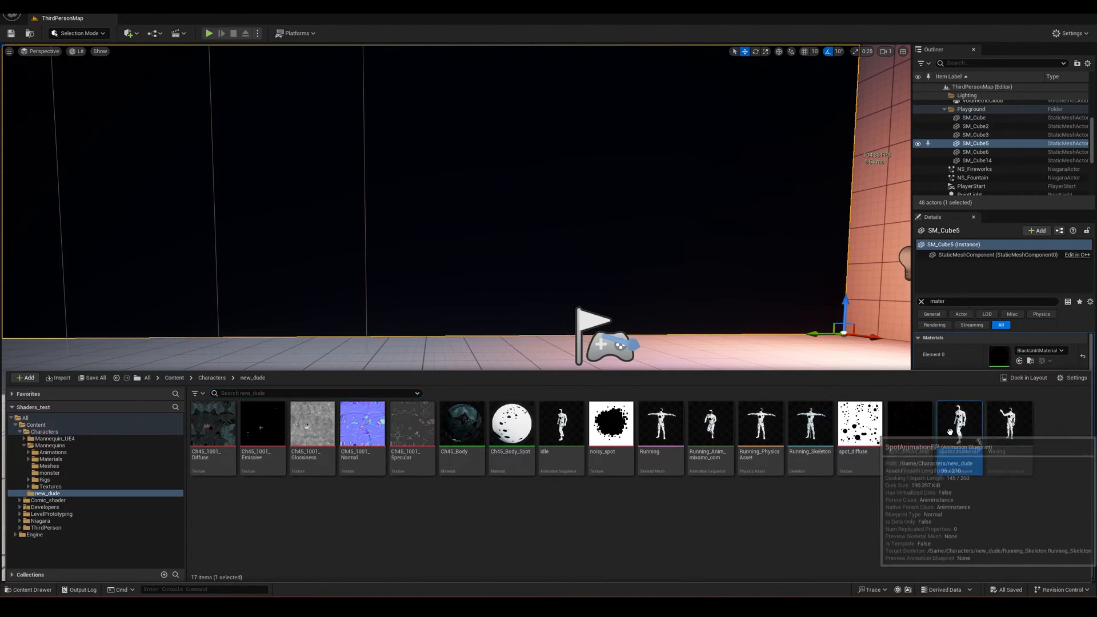
{"action": "double_click", "coordinate": [949, 432]}
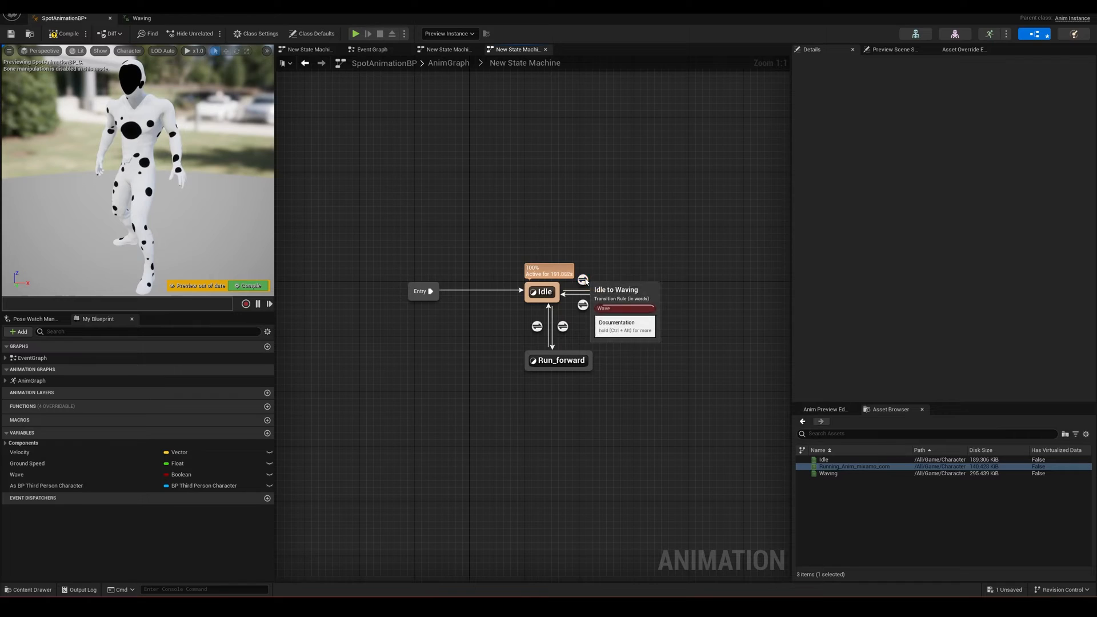
{"action": "left_click", "coordinate": [583, 278]}
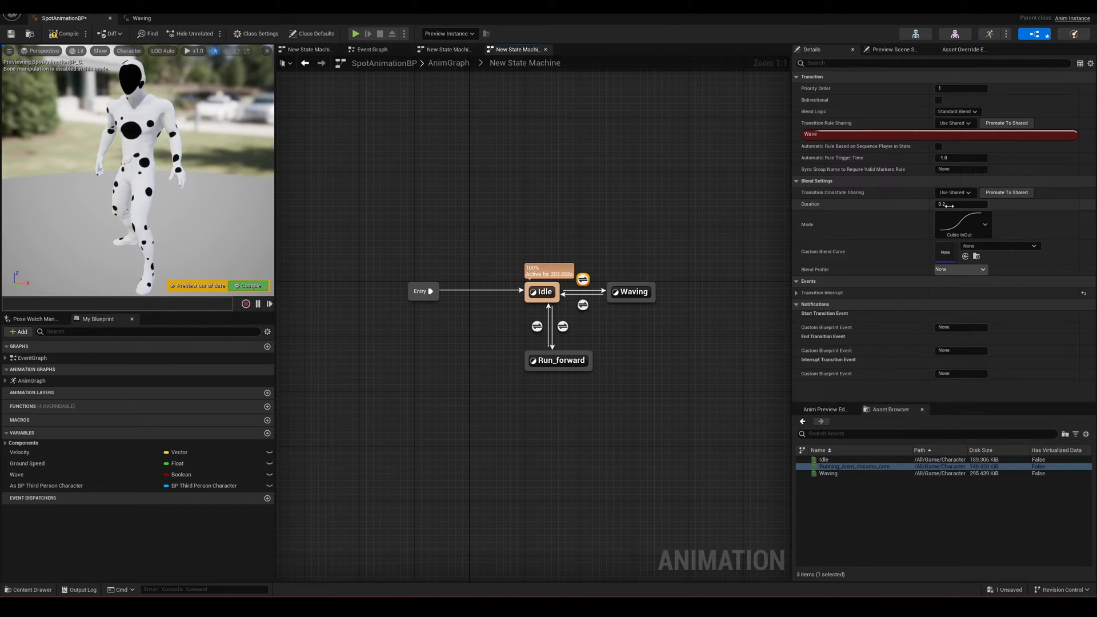
{"action": "left_click", "coordinate": [967, 206]}
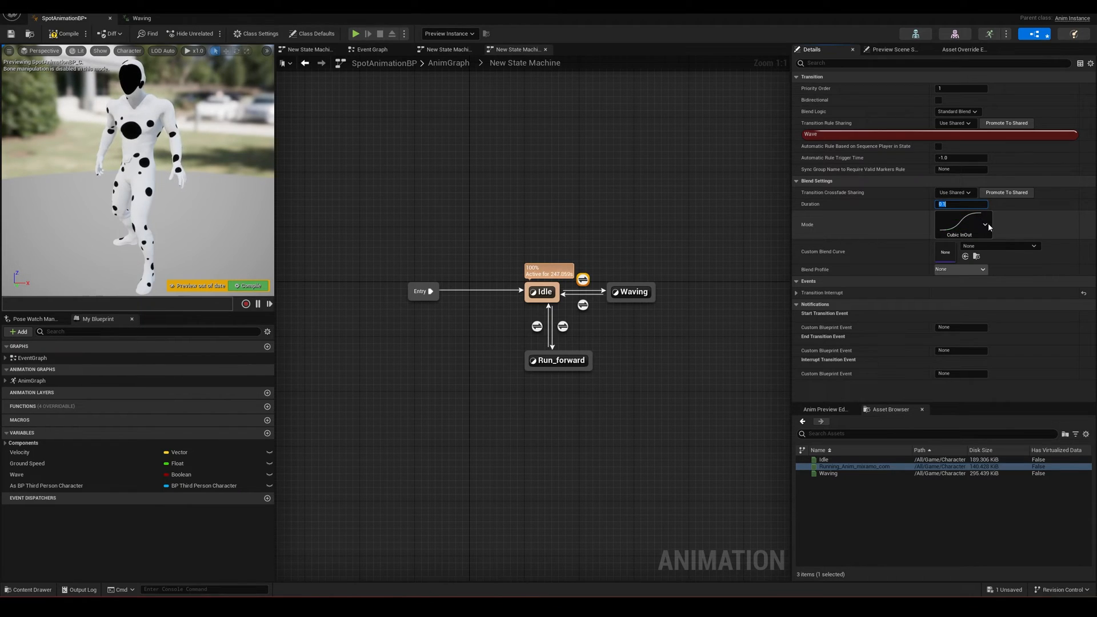
{"action": "left_click", "coordinate": [986, 225]}
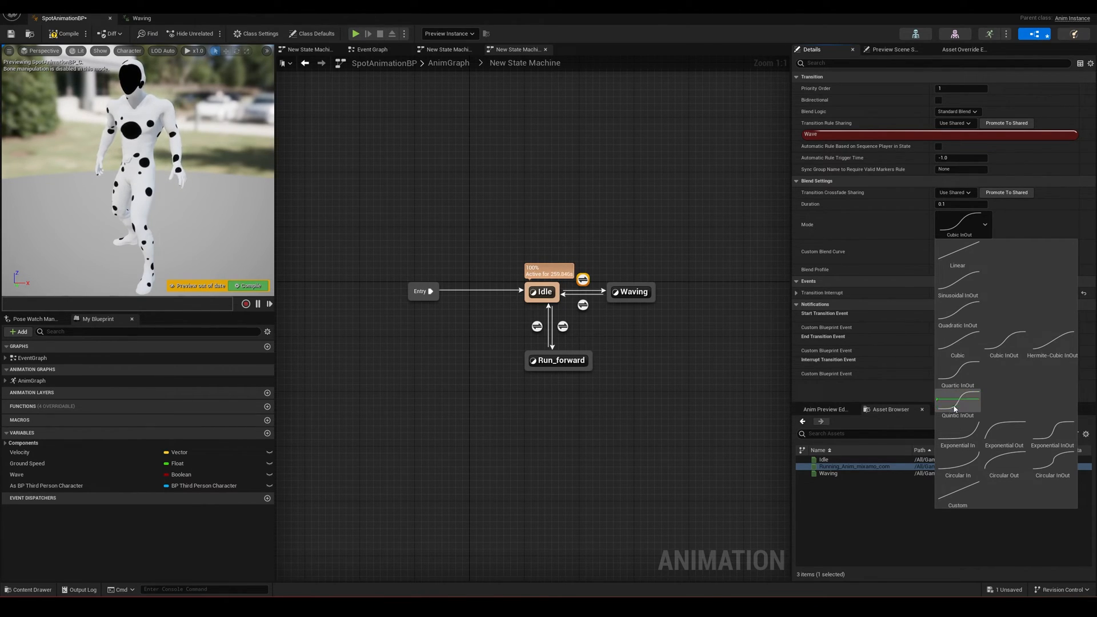
{"action": "left_click", "coordinate": [960, 496]}
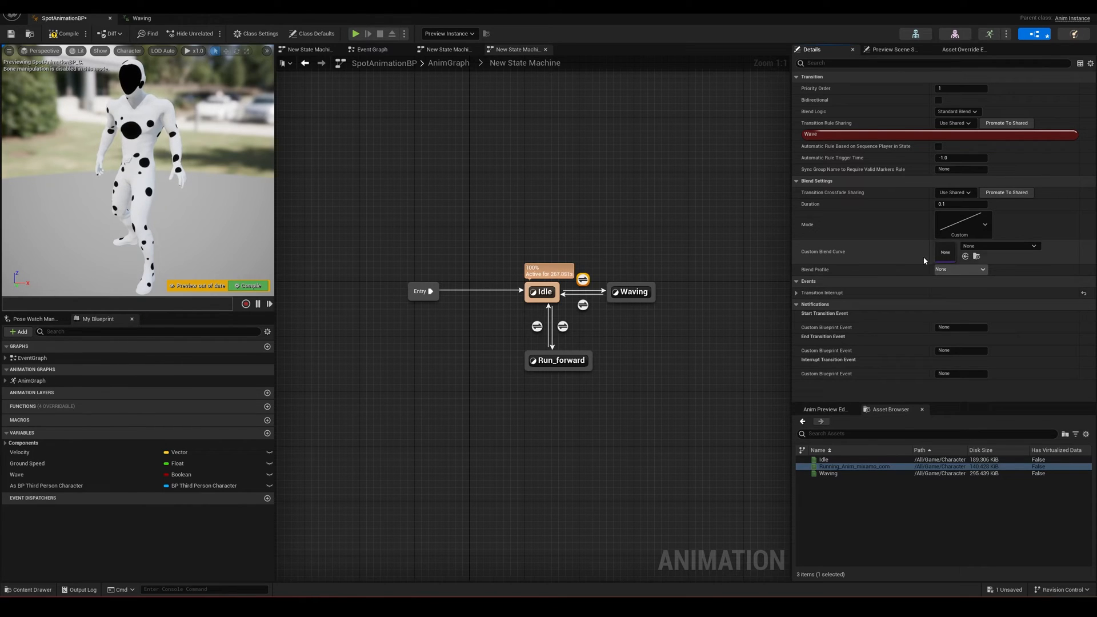
Create a CurveFloat asset named curve_anim_step in the new_dude folder
{"action": "left_click", "coordinate": [23, 589]}
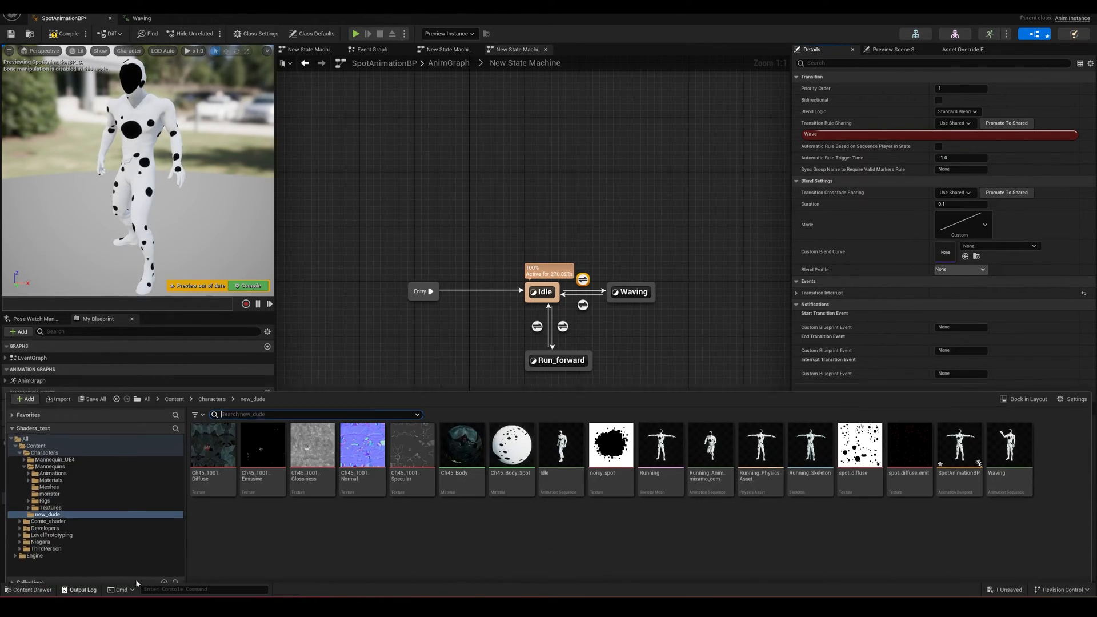
{"action": "right_click", "coordinate": [549, 536]}
{"action": "type", "text": "curve"}
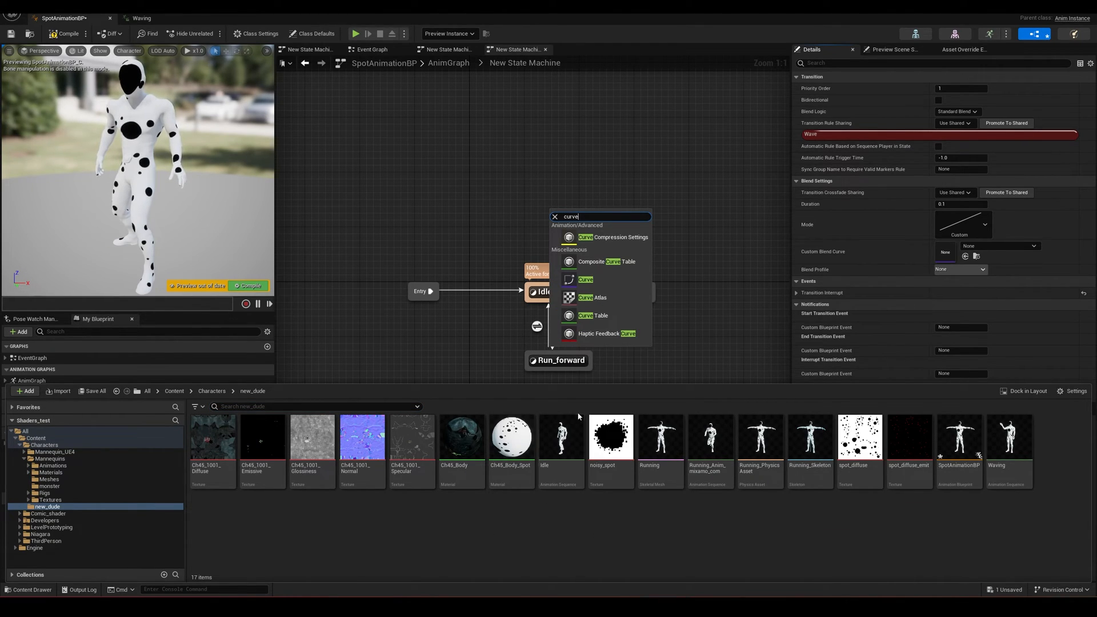
{"action": "left_click", "coordinate": [589, 280]}
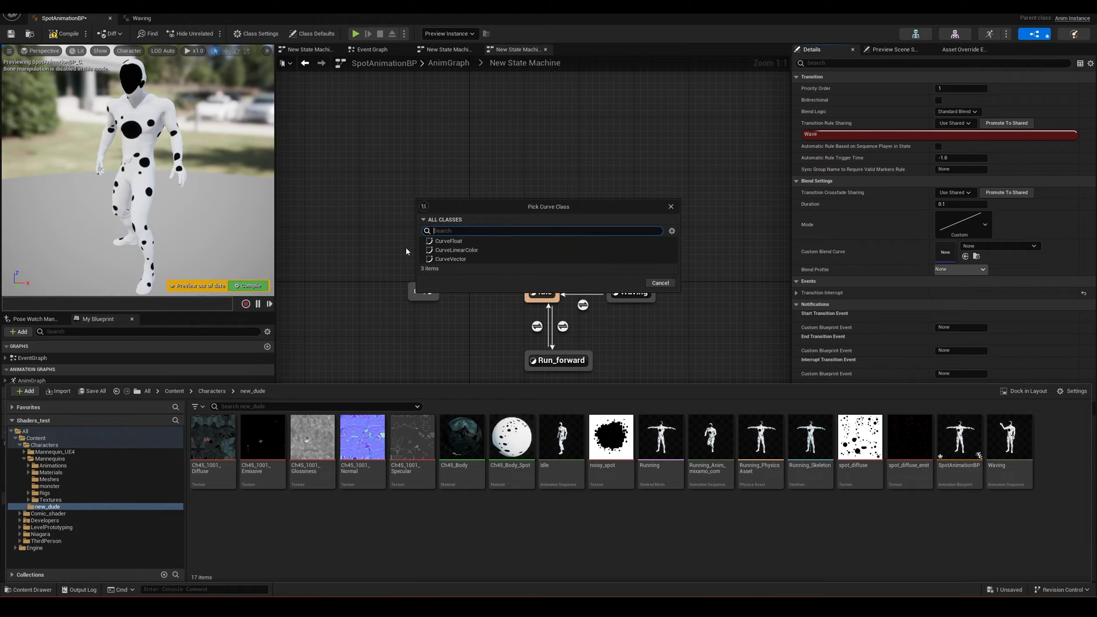
{"action": "left_click", "coordinate": [458, 242]}
{"action": "left_click", "coordinate": [626, 282]}
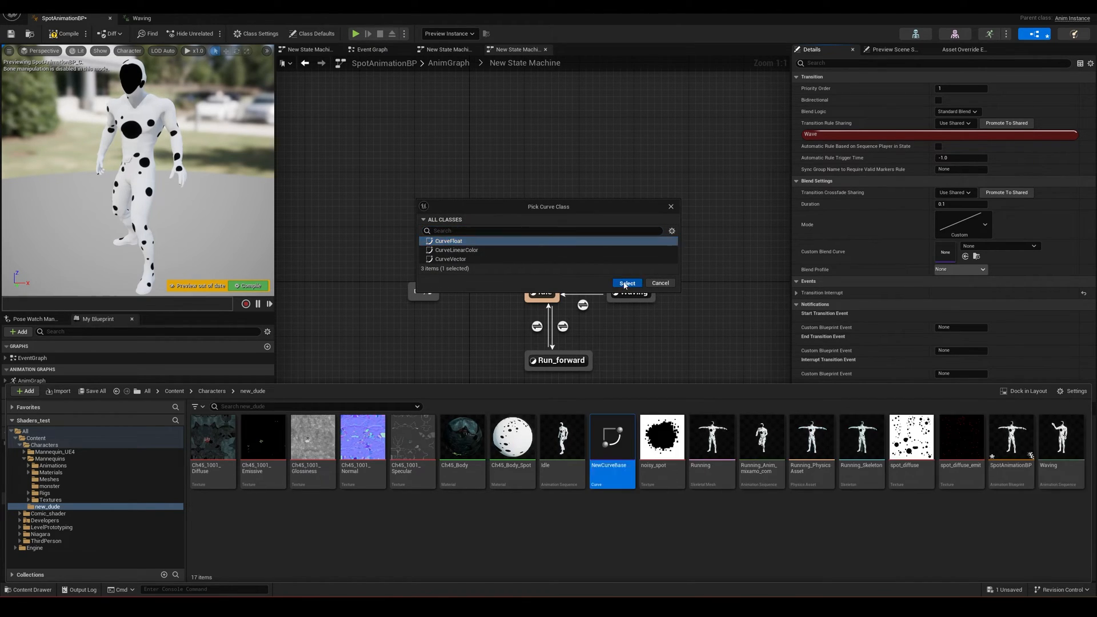
{"action": "type", "text": "curve_"}
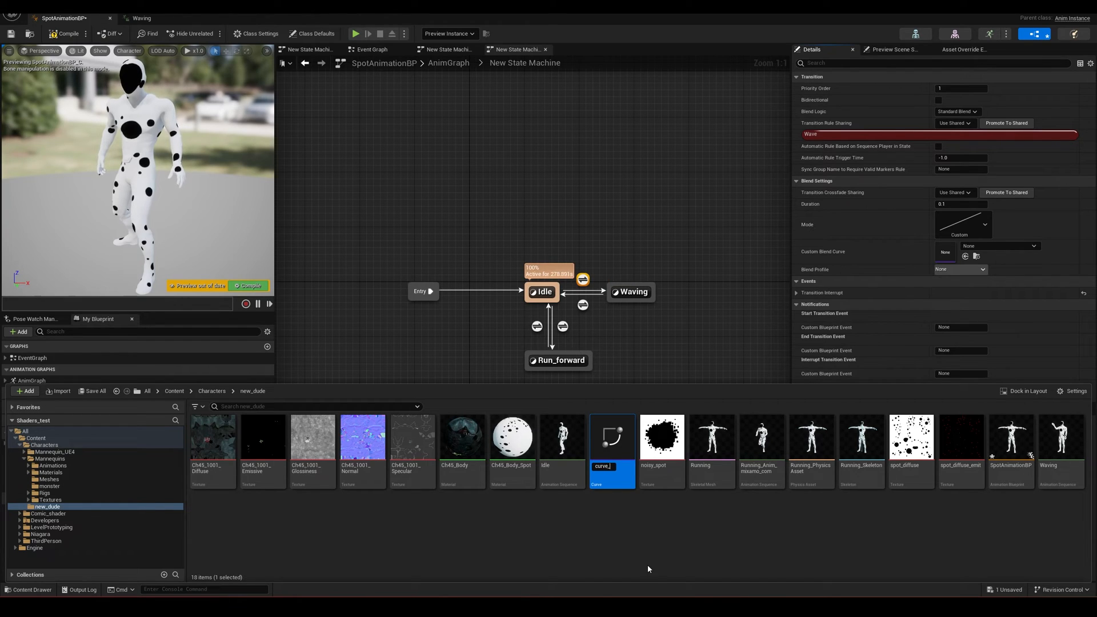
{"action": "type", "text": "anim_step"}
{"action": "key", "text": "Return"}
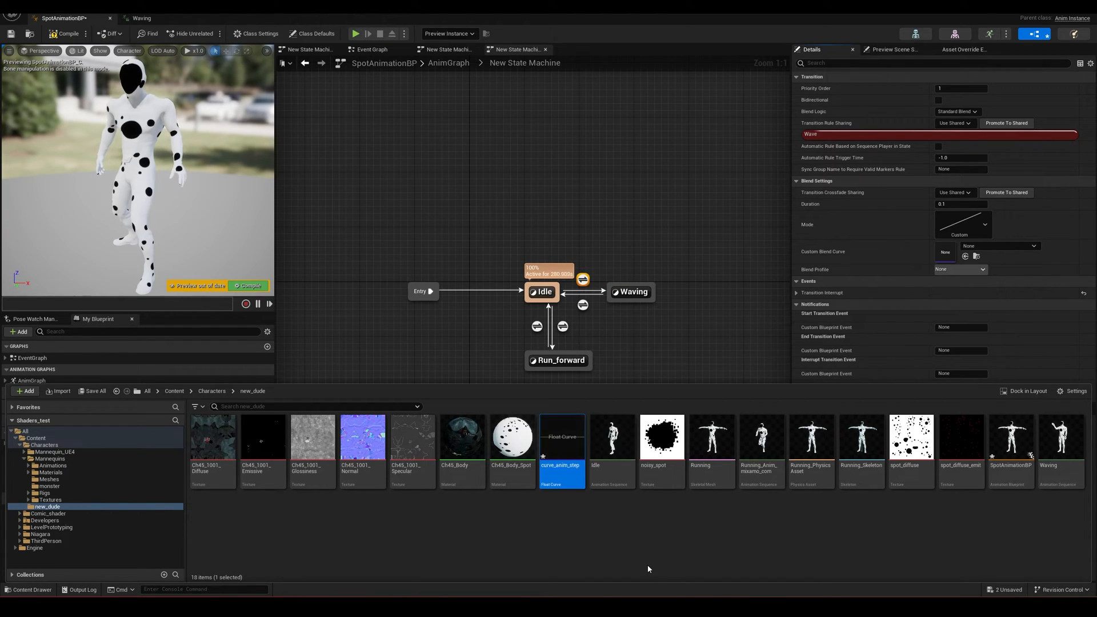
Open the curve_anim_step curve and add keys at times 0, 0.5 and 1, all with value 0
{"action": "scroll", "coordinate": [652, 377], "scroll_direction": "down", "scroll_amount": 3}
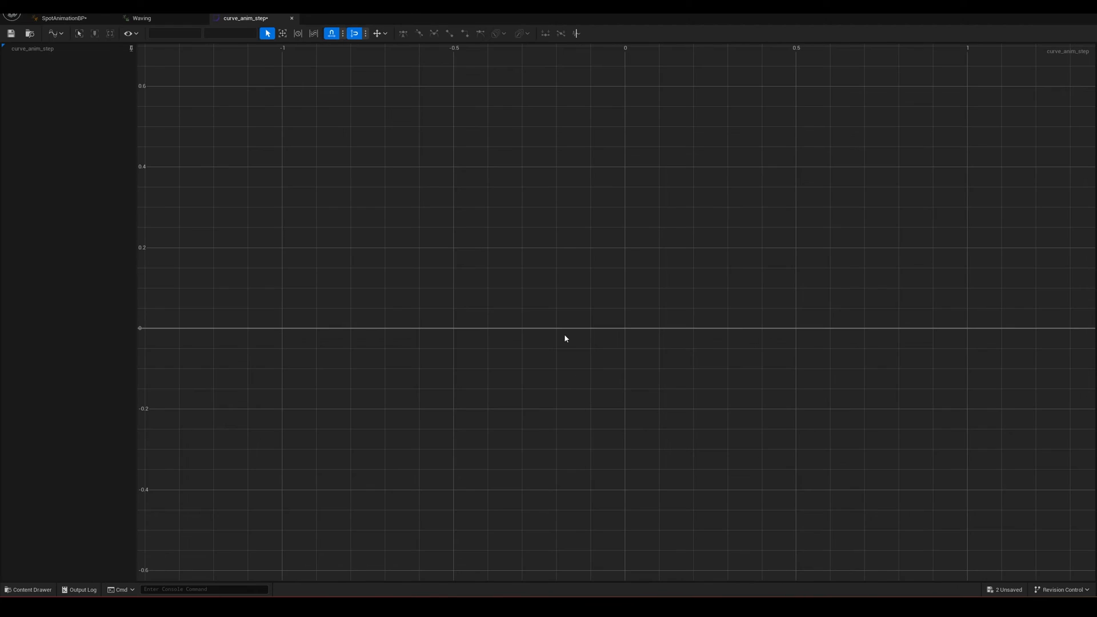
{"action": "right_click_drag", "start_coordinate": [569, 368], "coordinate": [387, 457]}
{"action": "scroll", "coordinate": [572, 277], "scroll_direction": "down", "scroll_amount": 1}
{"action": "right_click_drag", "start_coordinate": [572, 279], "coordinate": [495, 336]}
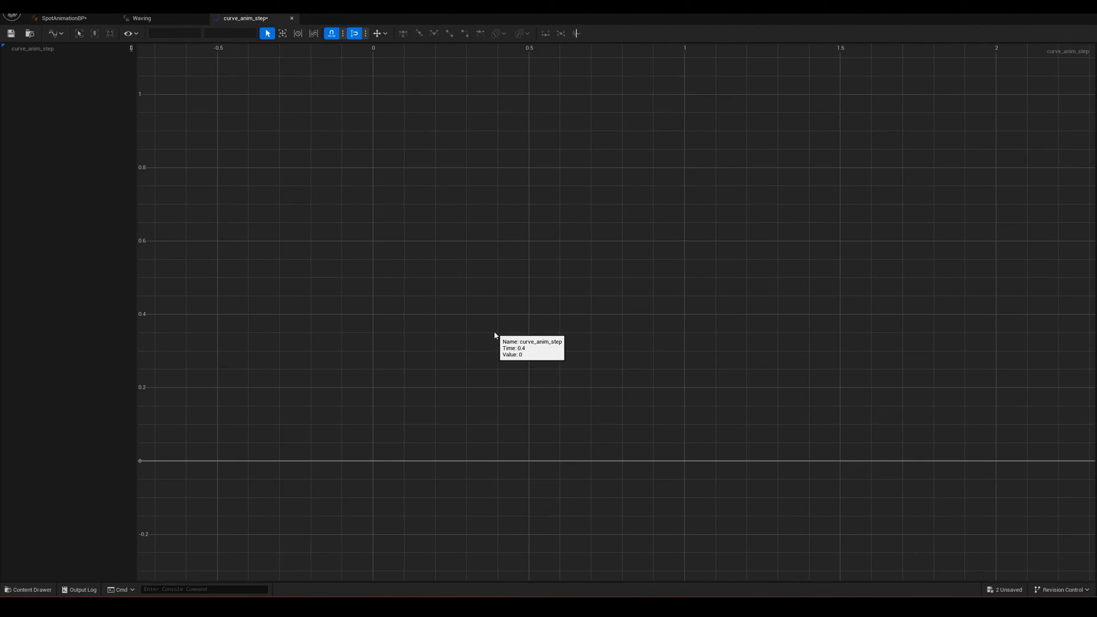
{"action": "middle_click", "coordinate": [372, 465]}
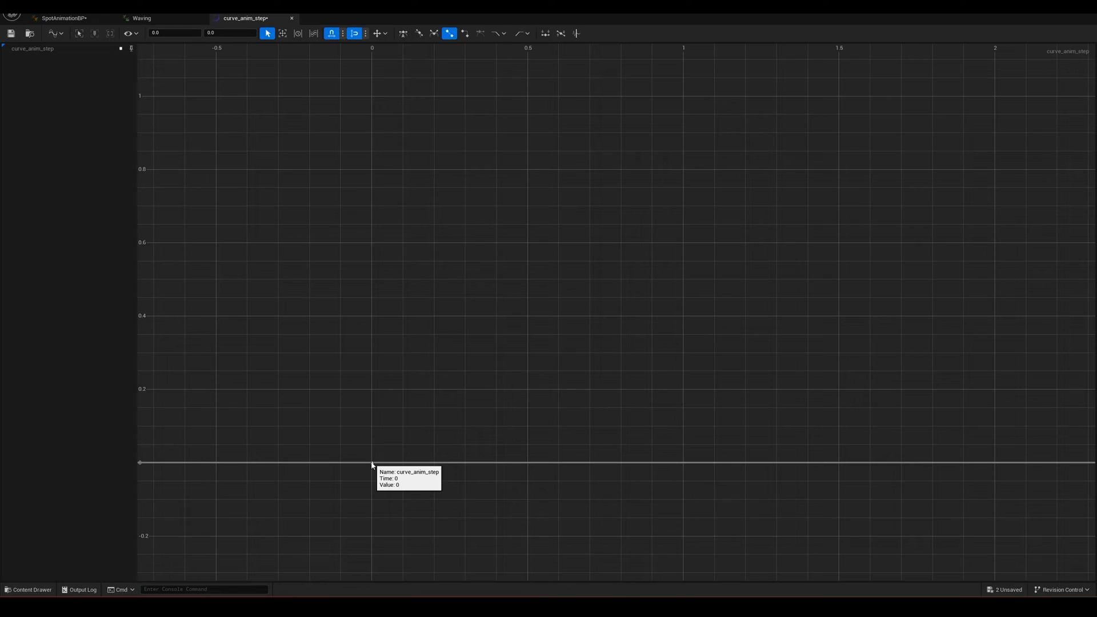
{"action": "middle_click", "coordinate": [527, 463]}
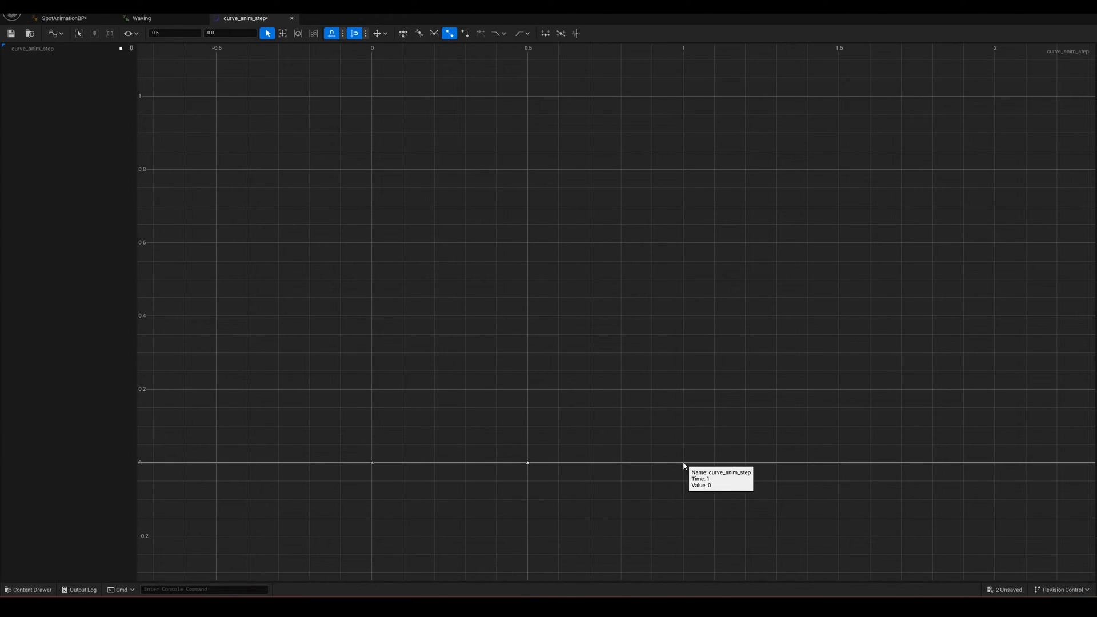
{"action": "middle_click", "coordinate": [686, 466]}
Raise the key at time 1 to value 1 and the key at 0.5 to 0.5, and give all three keys constant interpolation
{"action": "left_click_drag", "start_coordinate": [685, 463], "coordinate": [680, 100]}
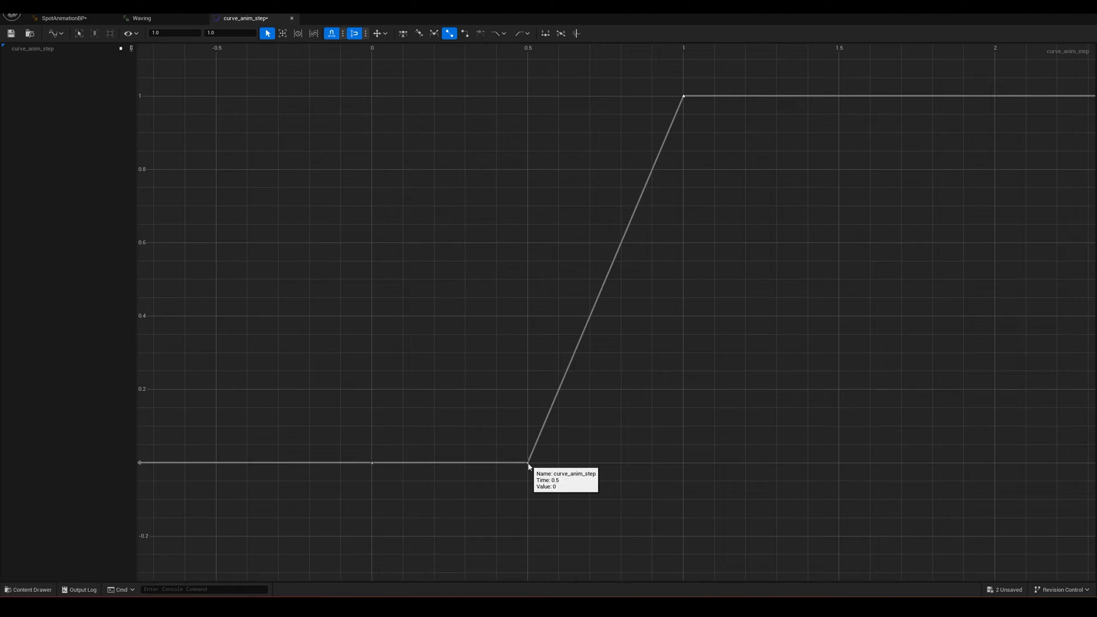
{"action": "left_click_drag", "start_coordinate": [527, 462], "coordinate": [527, 287]}
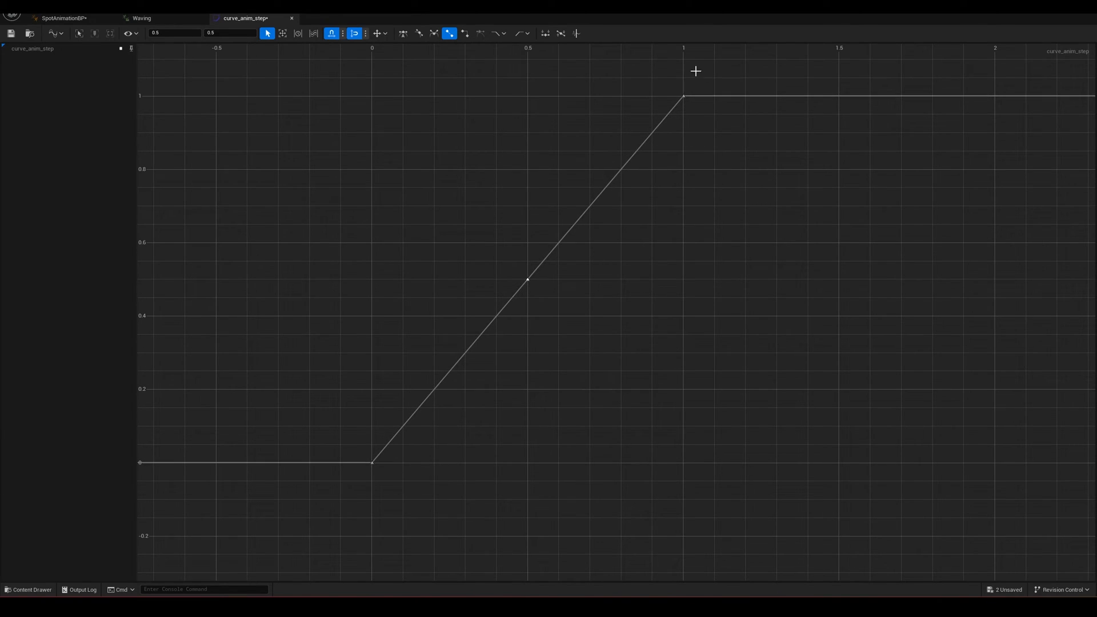
{"action": "left_click_drag", "start_coordinate": [696, 70], "coordinate": [322, 509]}
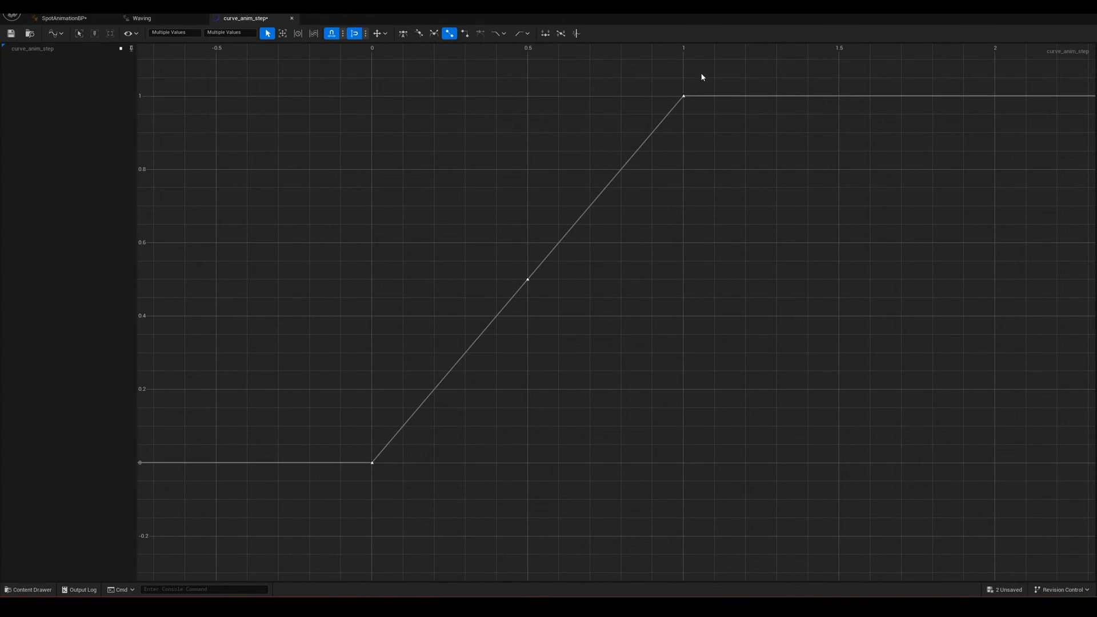
{"action": "left_click", "coordinate": [465, 33]}
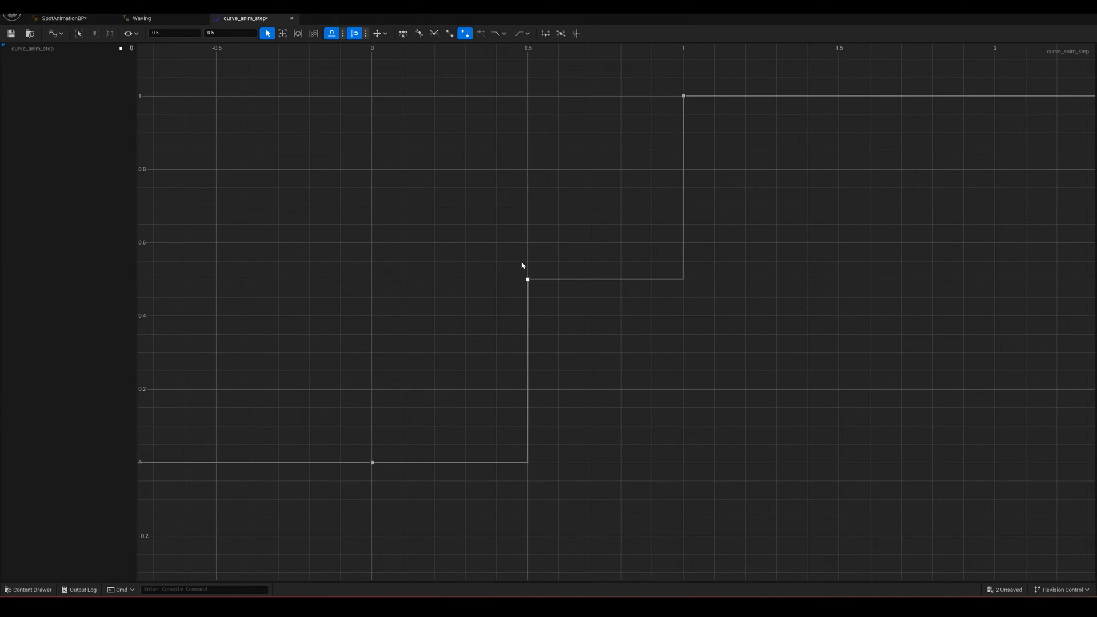
{"action": "left_click", "coordinate": [669, 261]}
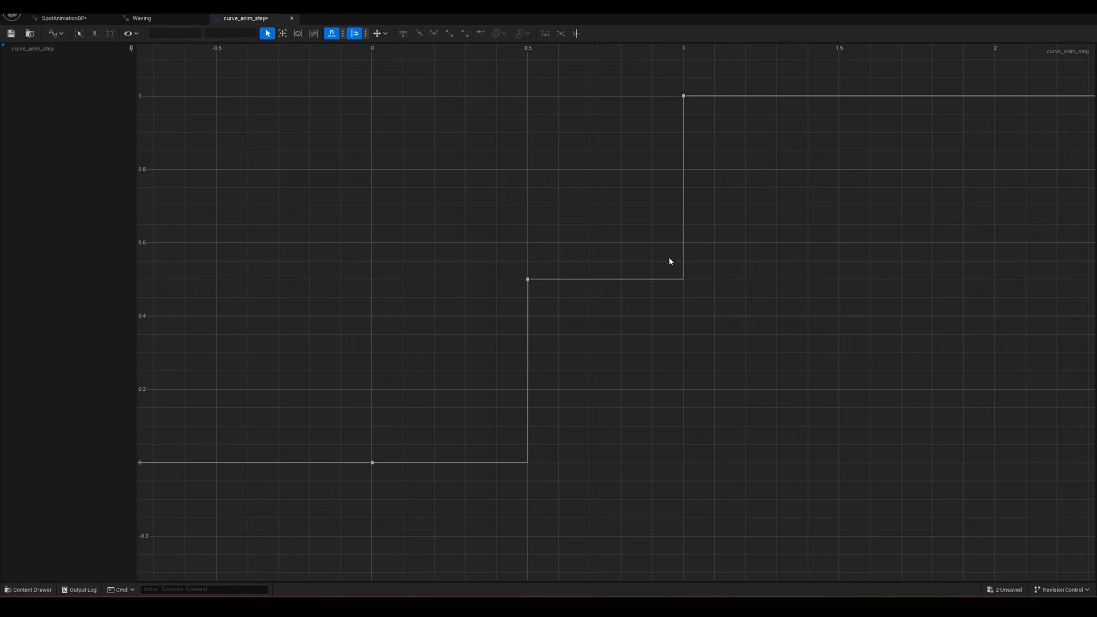
{"action": "left_click_drag", "start_coordinate": [702, 96], "coordinate": [726, 118]}
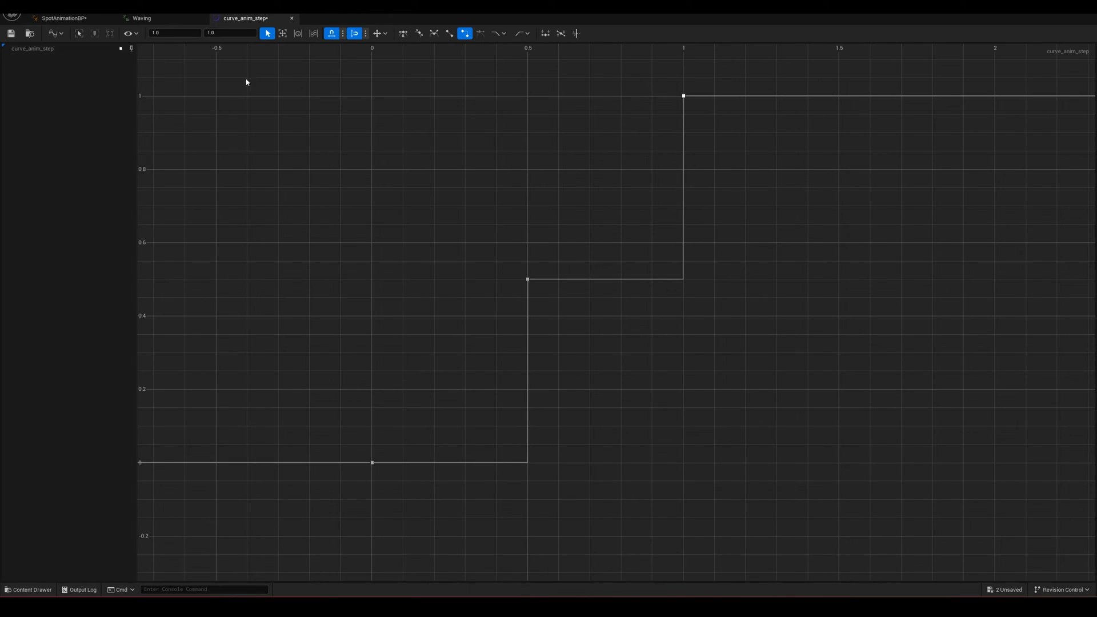
In SpotAnimationBP, assign curve_anim_step as the Idle to Waving transition's custom blend curve, and compile and save the blueprint
{"action": "left_click", "coordinate": [64, 19]}
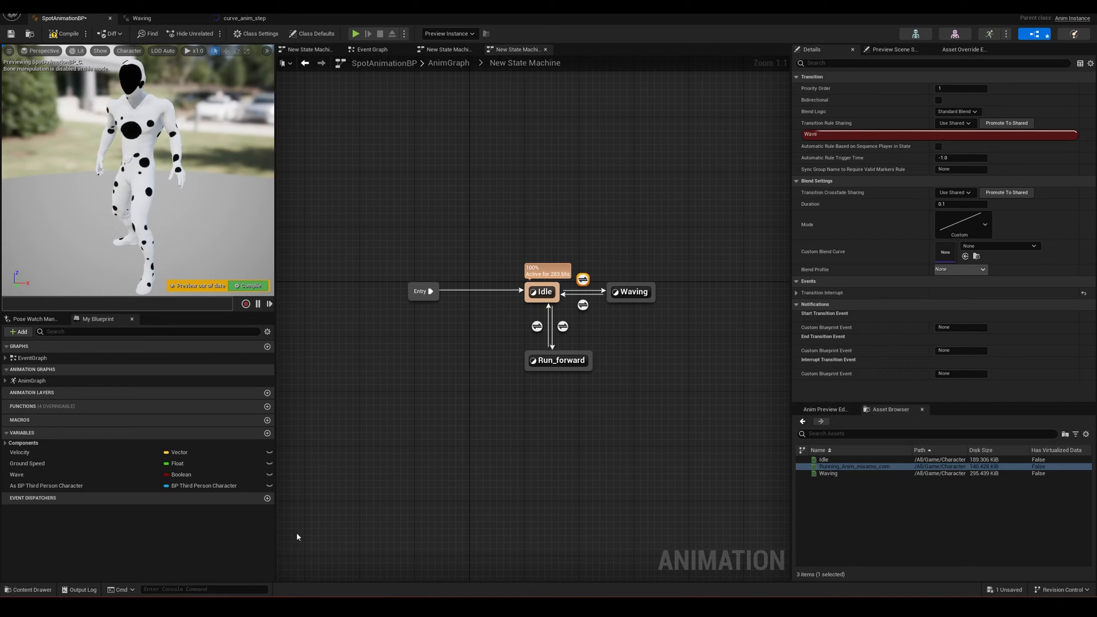
{"action": "left_click", "coordinate": [28, 589]}
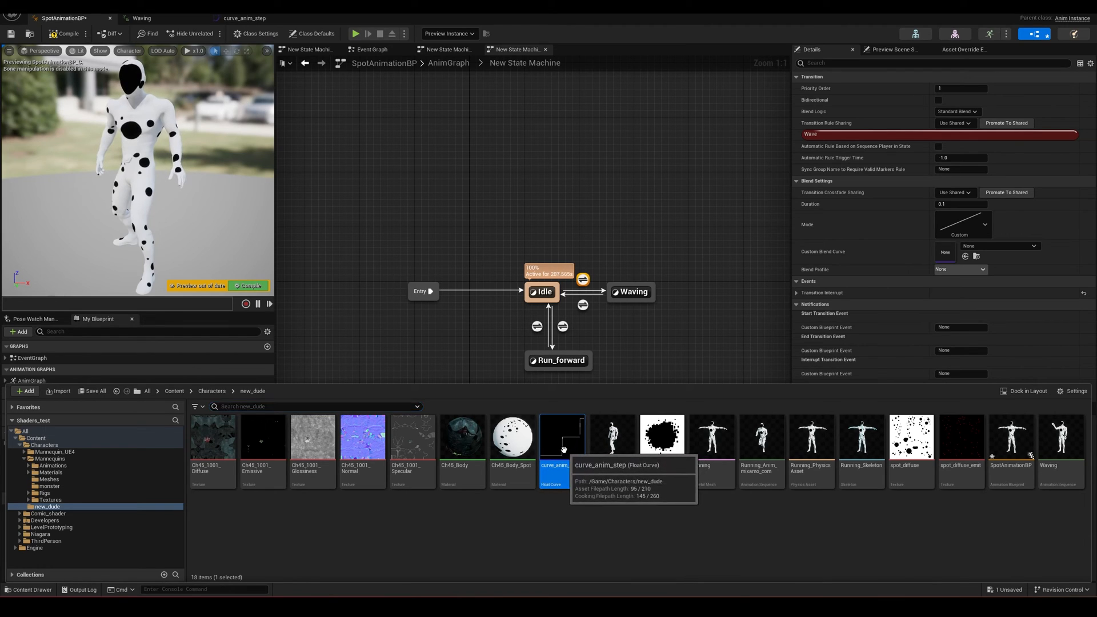
{"action": "left_click_drag", "start_coordinate": [563, 449], "coordinate": [954, 255]}
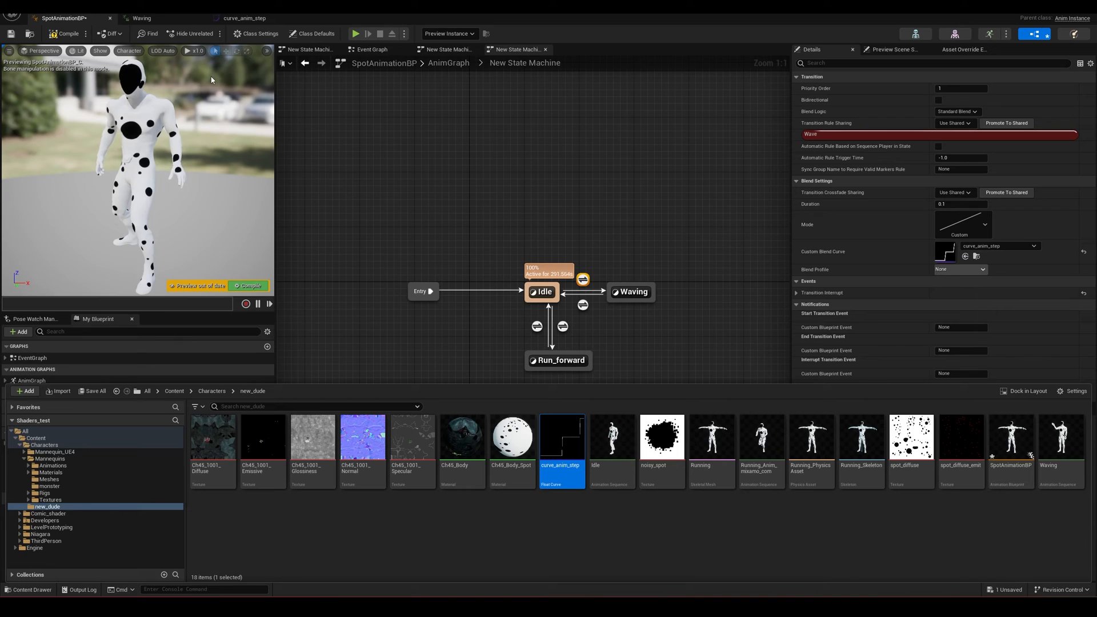
{"action": "left_click", "coordinate": [63, 34]}
{"action": "left_click", "coordinate": [11, 34]}
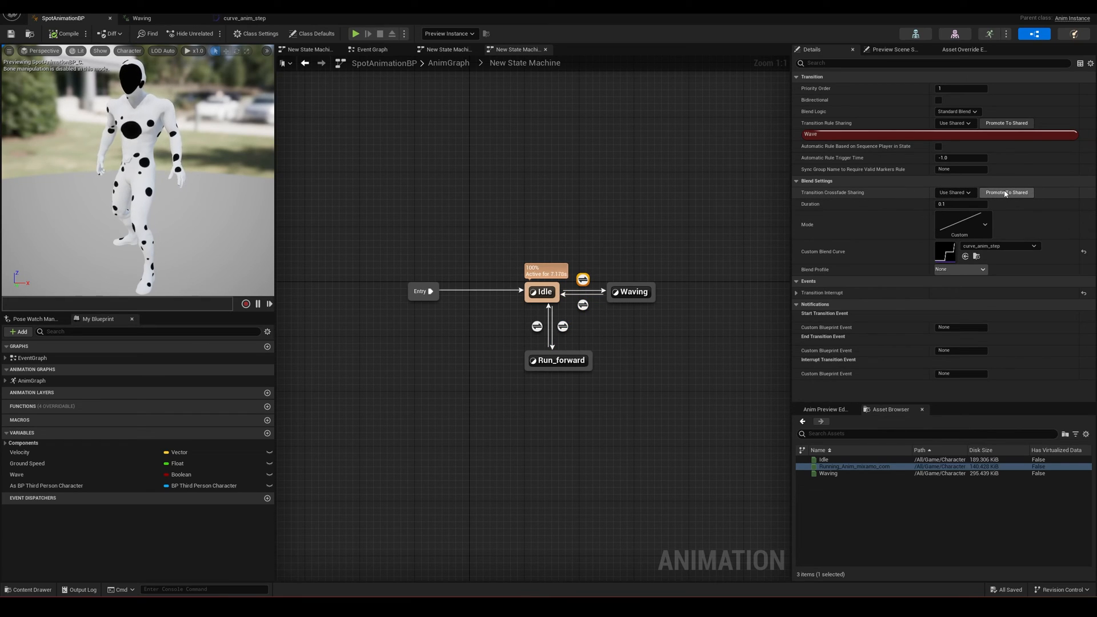
Share the Idle to Waving crossfade settings as transition_step and apply them to the other three transitions, compiling and saving the blueprint
{"action": "left_click", "coordinate": [1005, 194]}
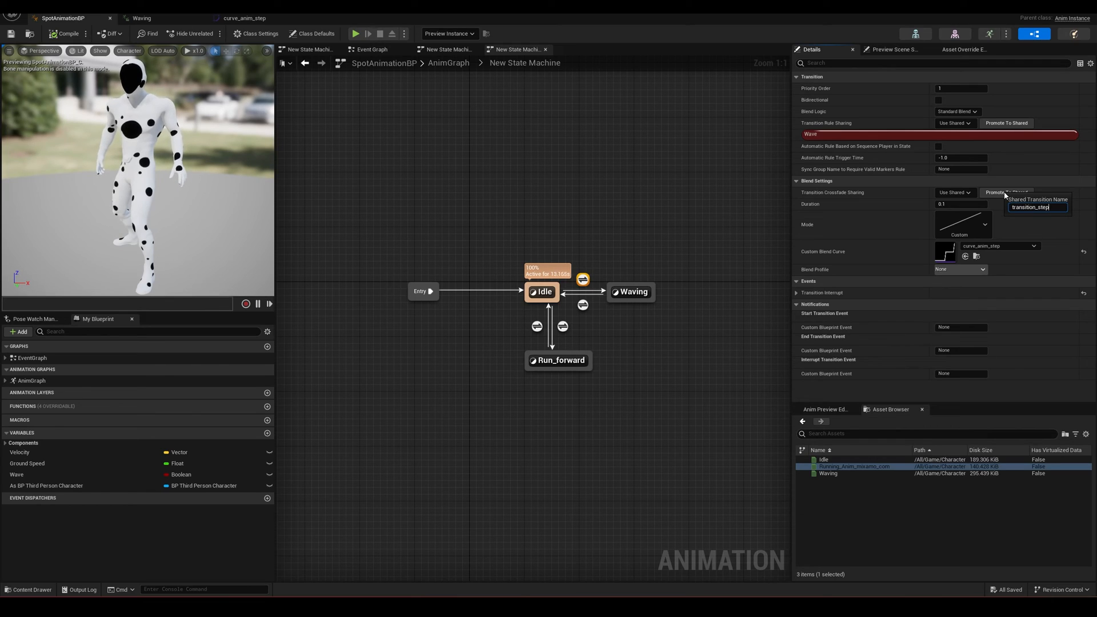
{"action": "key", "text": "Return"}
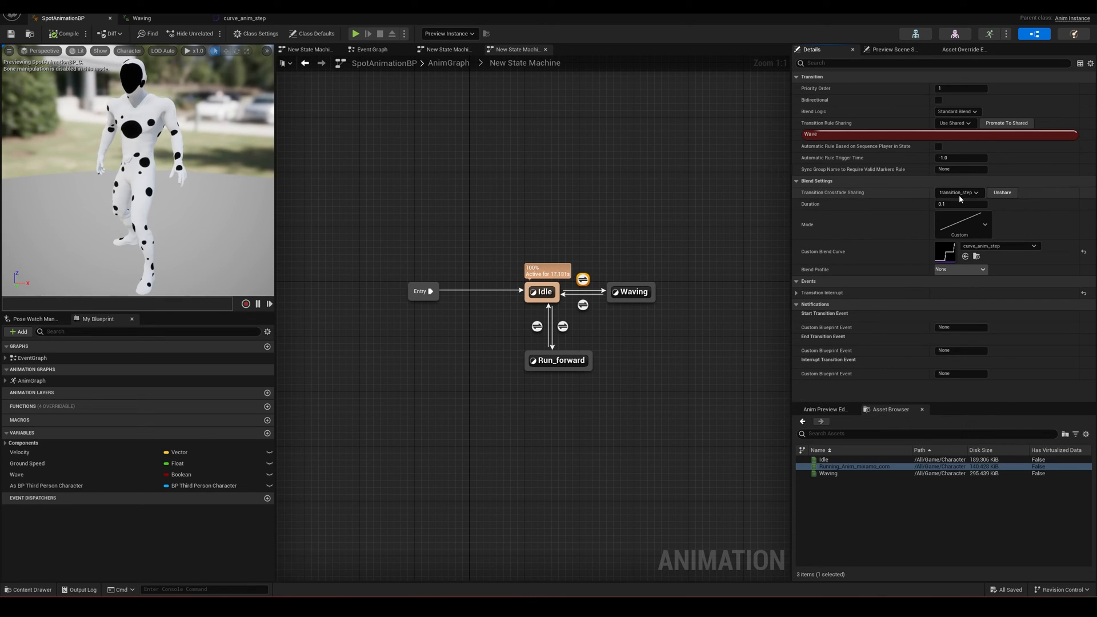
{"action": "left_click", "coordinate": [583, 305]}
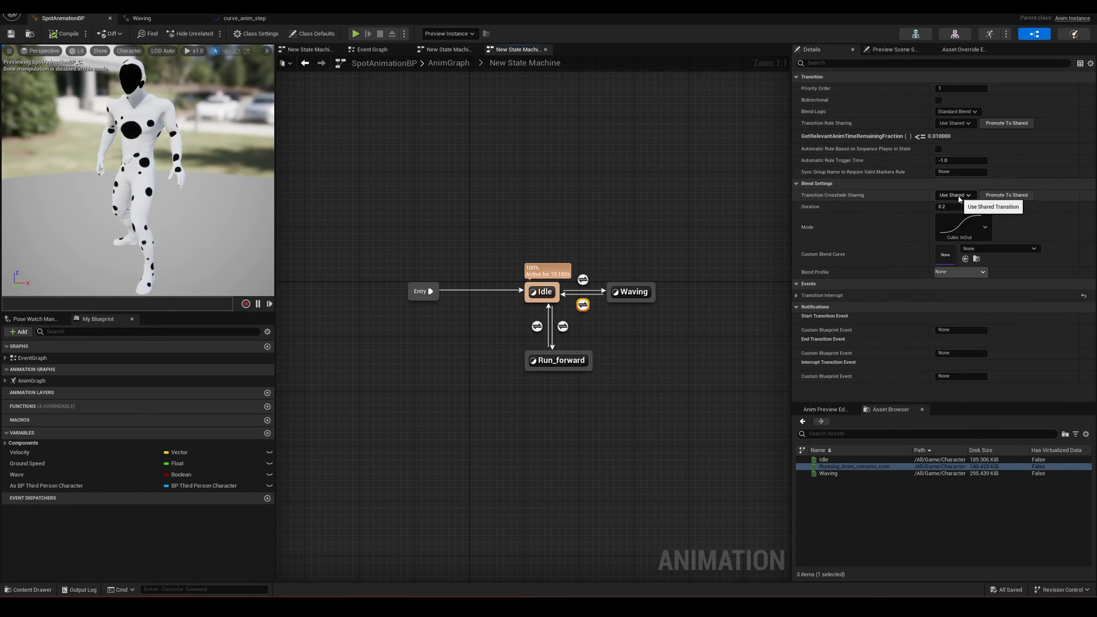
{"action": "left_click", "coordinate": [567, 328]}
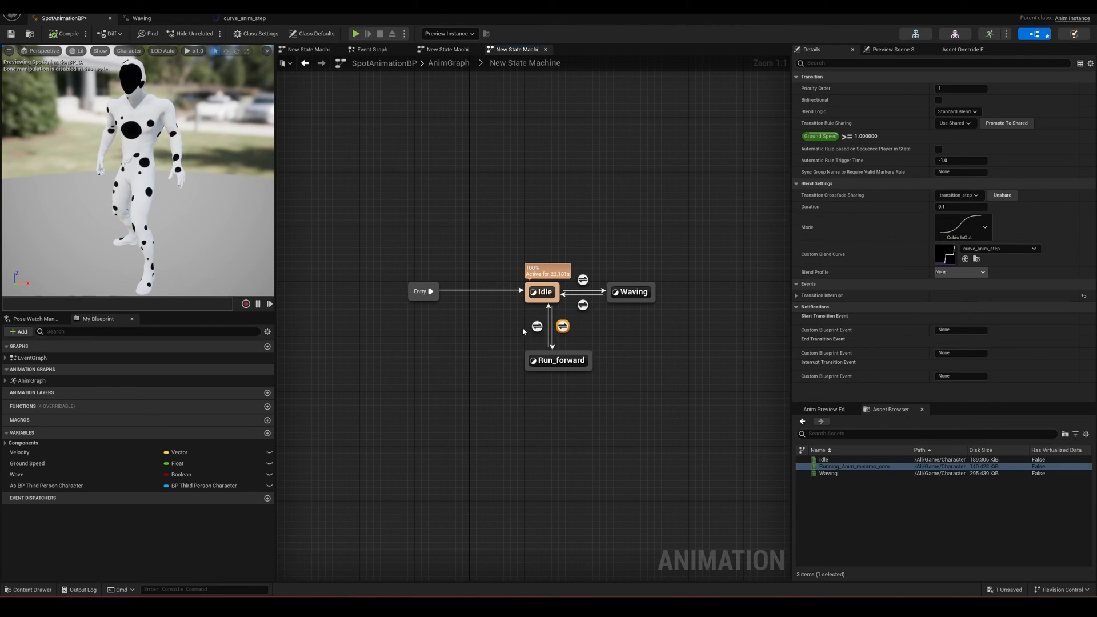
{"action": "left_click", "coordinate": [537, 326]}
{"action": "left_click", "coordinate": [959, 195]}
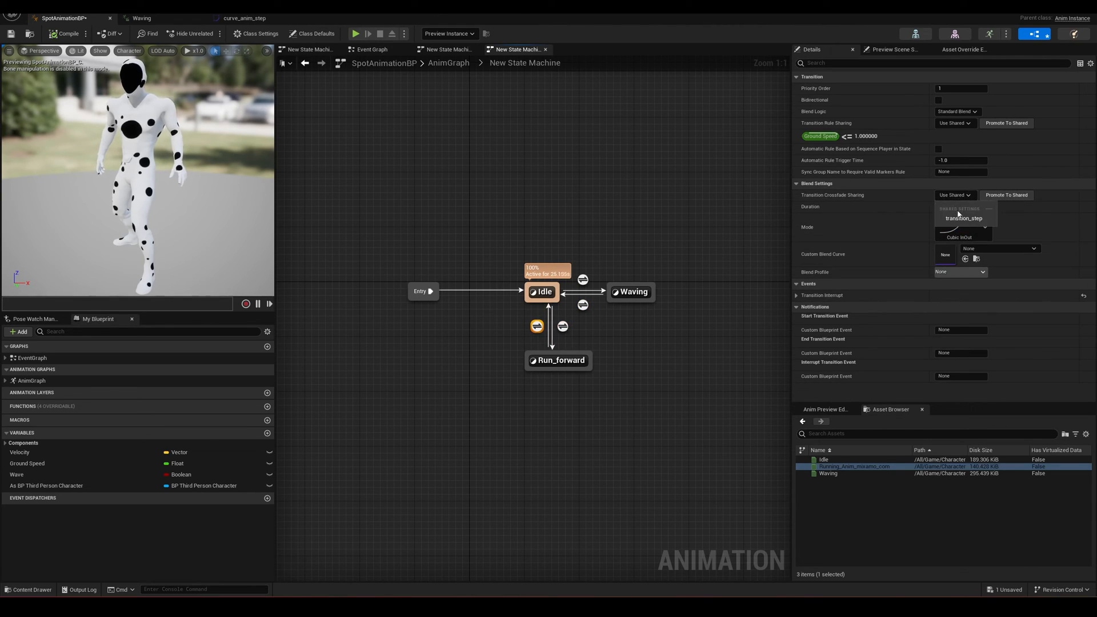
{"action": "left_click", "coordinate": [960, 213]}
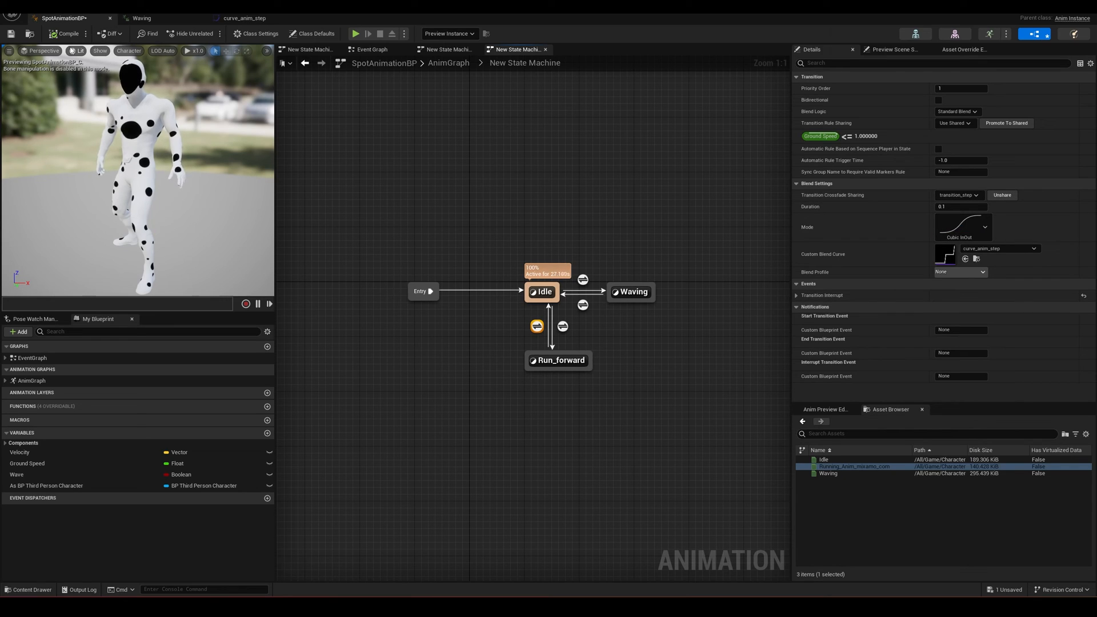
{"action": "left_click", "coordinate": [64, 33]}
{"action": "left_click", "coordinate": [10, 33]}
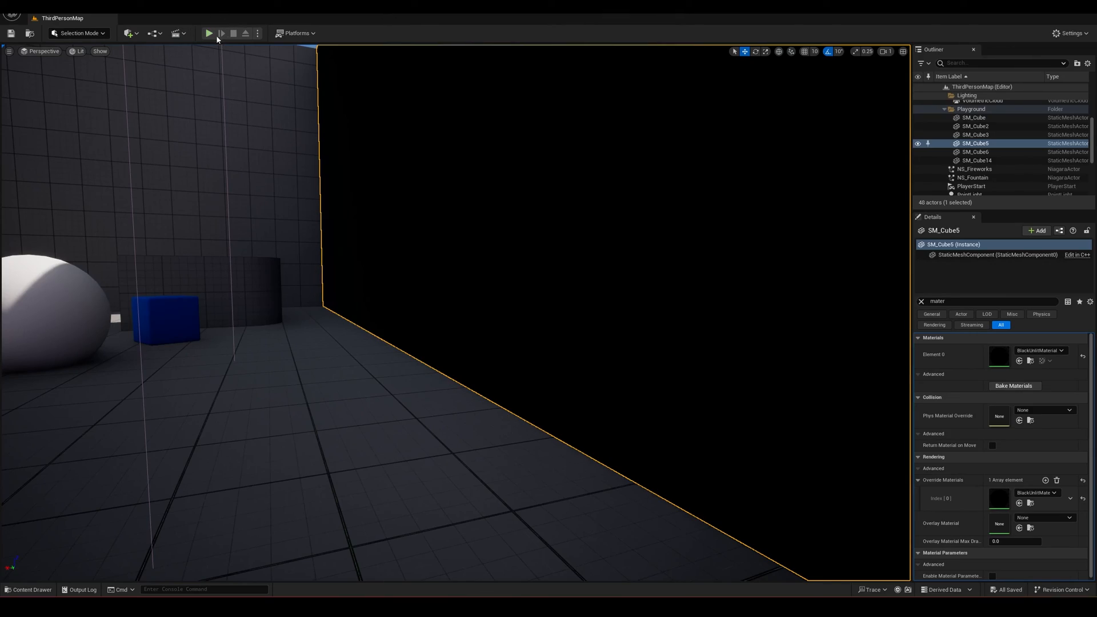
Play ThirdPersonMap and run the character around, turning it toward the camera to check the stepped blending
{"action": "left_click", "coordinate": [210, 34]}
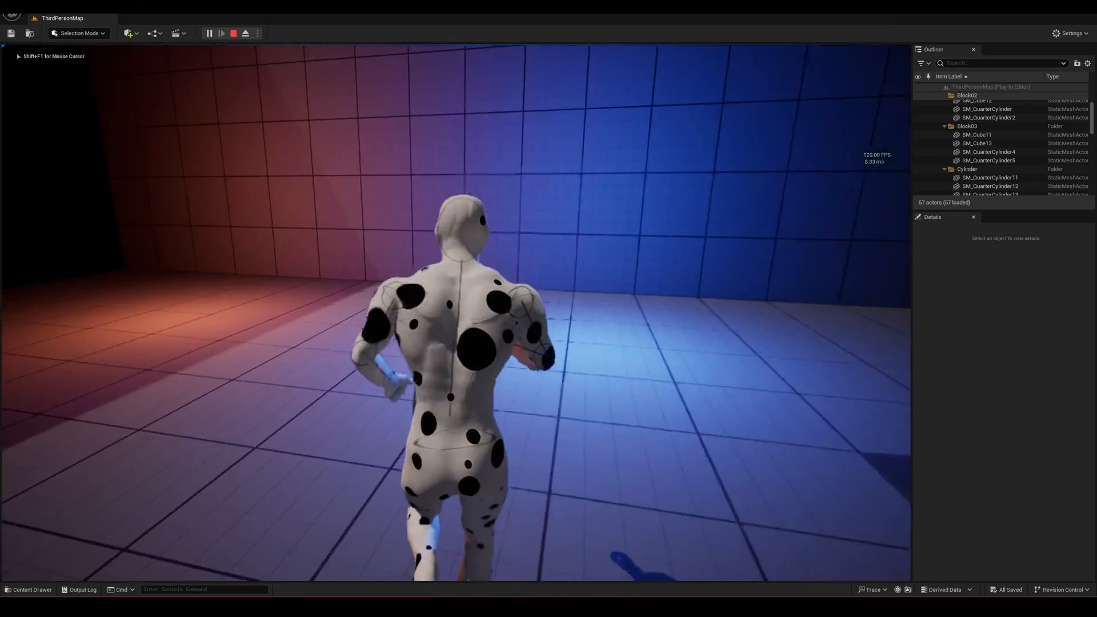
{"action": "key", "text": "w"}
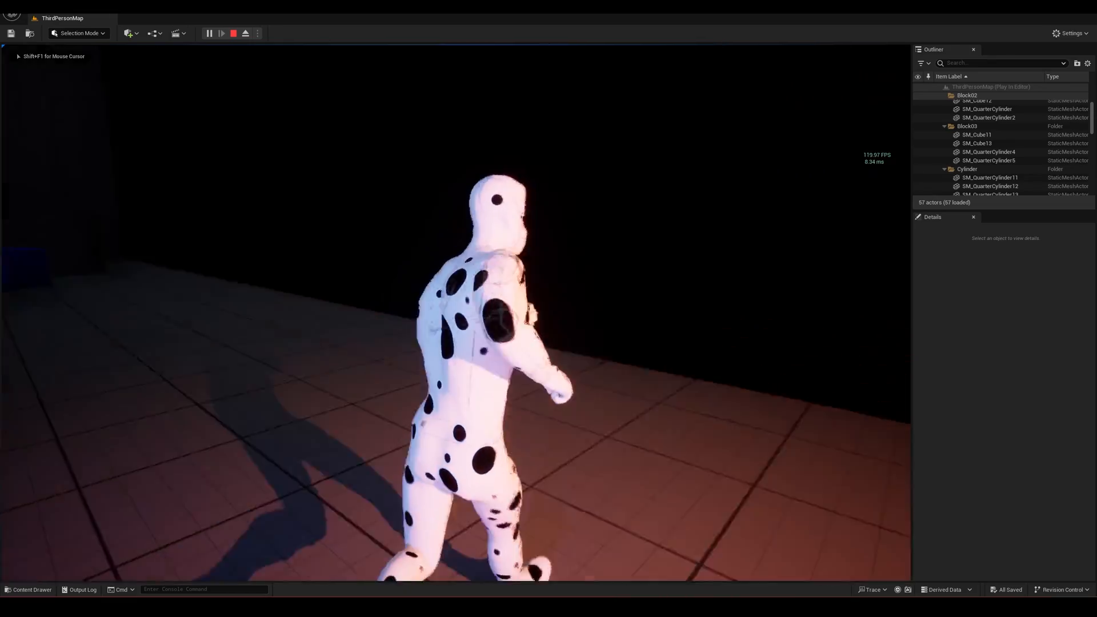
{"action": "key", "text": "w"}
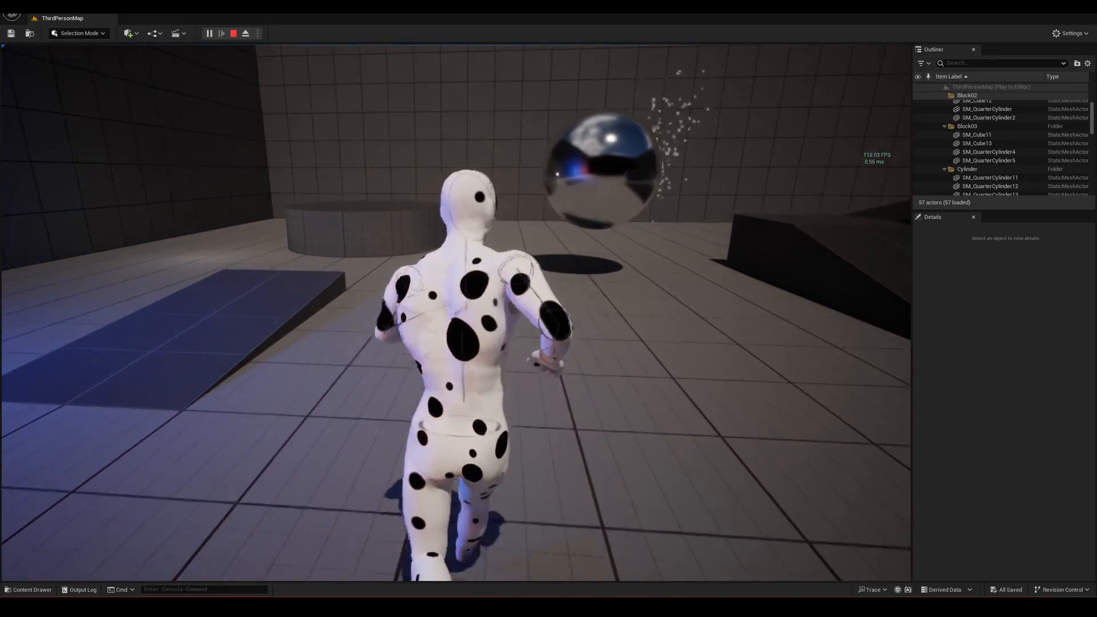
{"action": "key", "text": "s"}
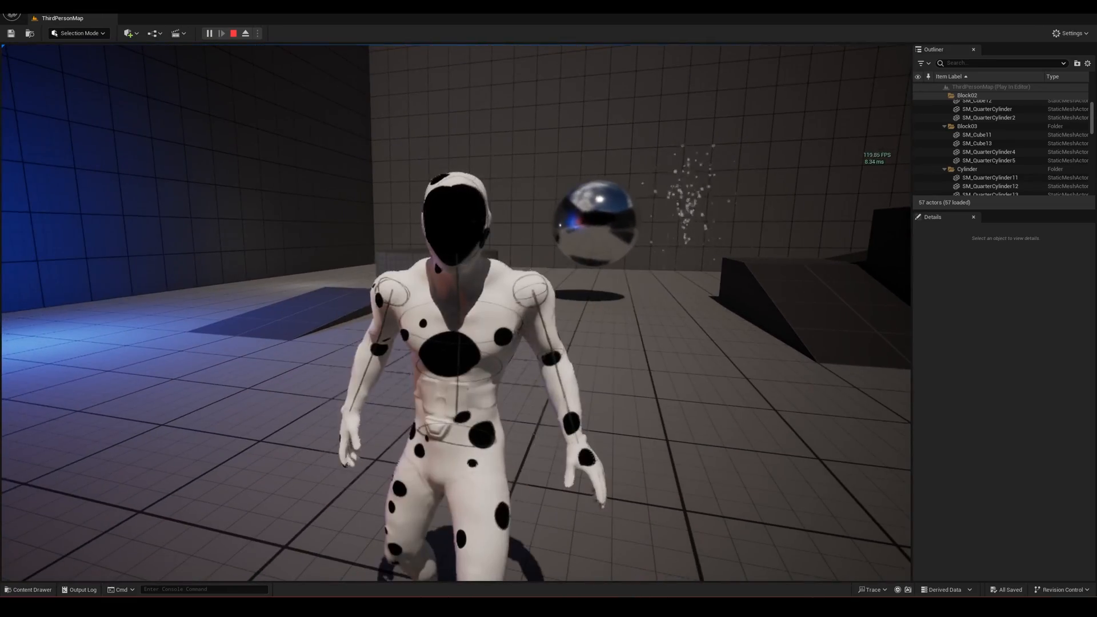
Slow the running game with the console command slomo 0.1 to examine the transitions in slow motion
{"action": "key", "text": "grave"}
{"action": "type", "text": "slomo 0.1"}
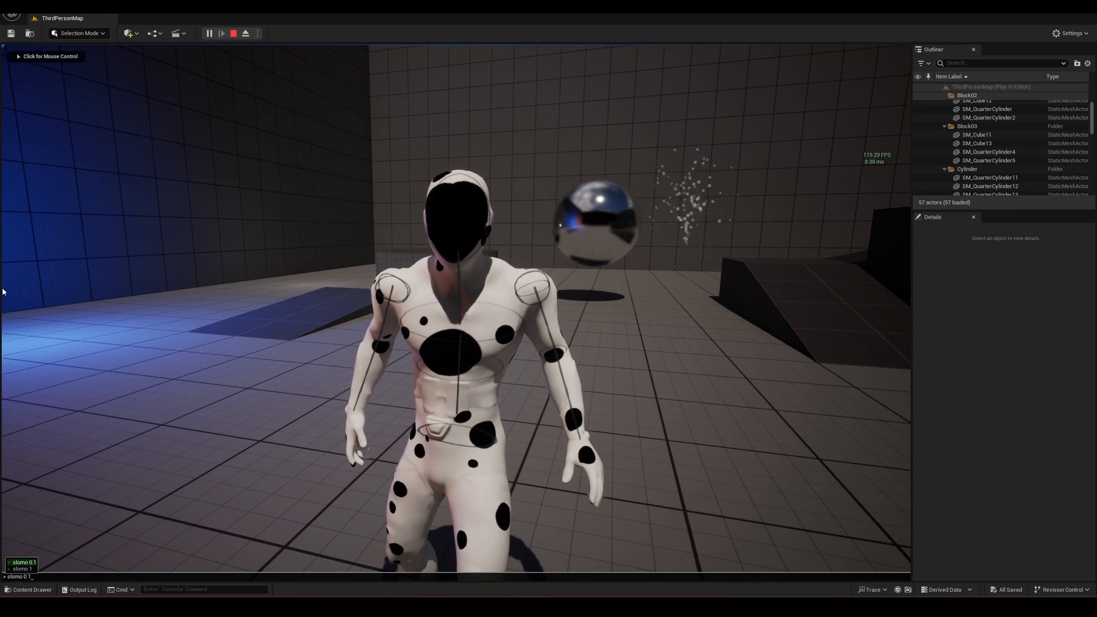
{"action": "key", "text": "Return"}
{"action": "left_click", "coordinate": [3, 291]}
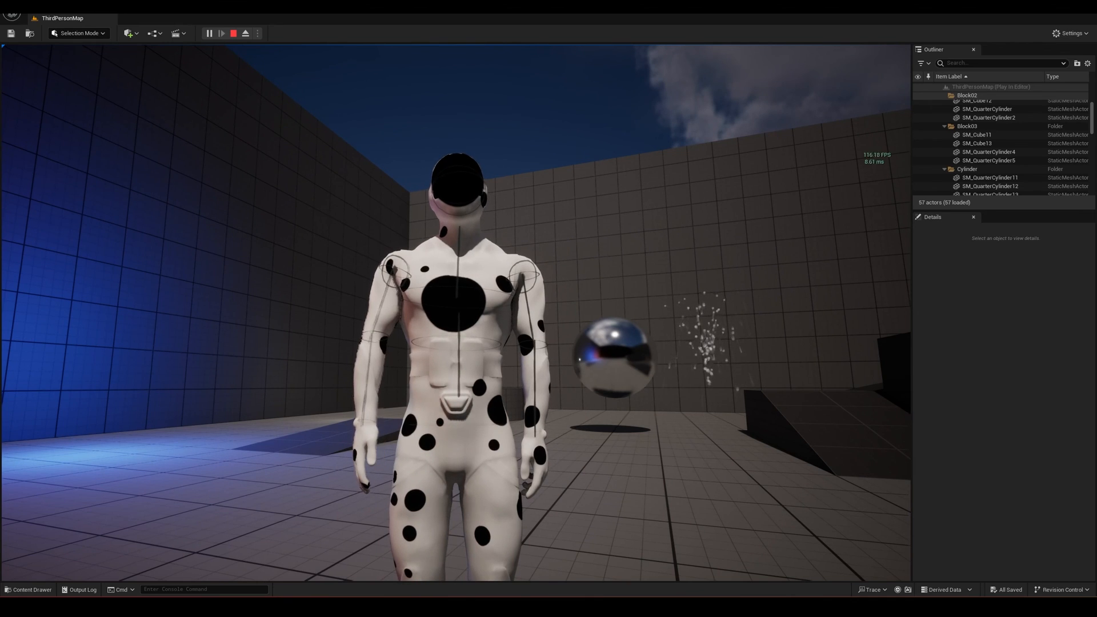
Restore normal game speed with the console command slomo 1 and return control to the character
{"action": "key", "text": "grave"}
{"action": "type", "text": "slomo 1"}
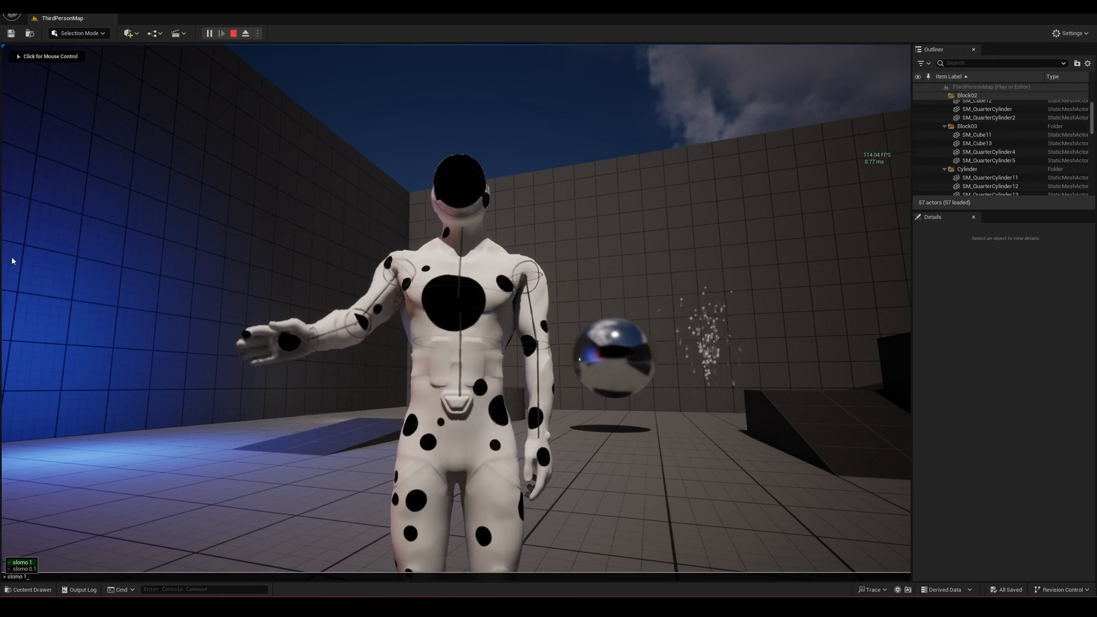
{"action": "key", "text": "Return"}
{"action": "left_click", "coordinate": [12, 261]}
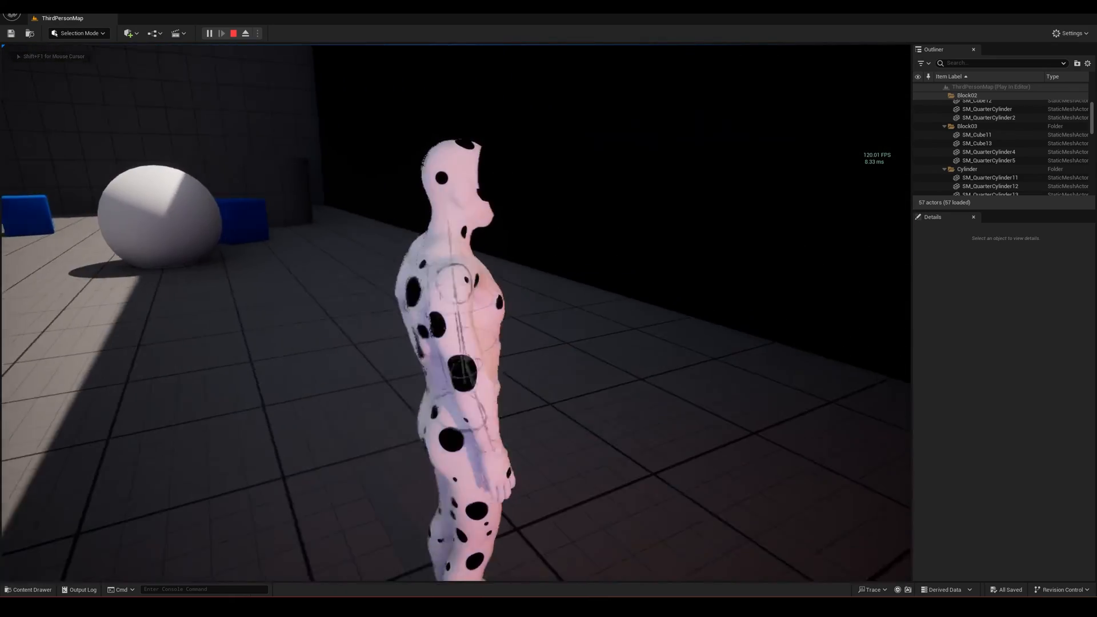
Run the character around the level at normal speed and turn it back toward the camera to check the choppy motion and blending
{"action": "key", "text": "w"}
{"action": "key", "text": "w"}
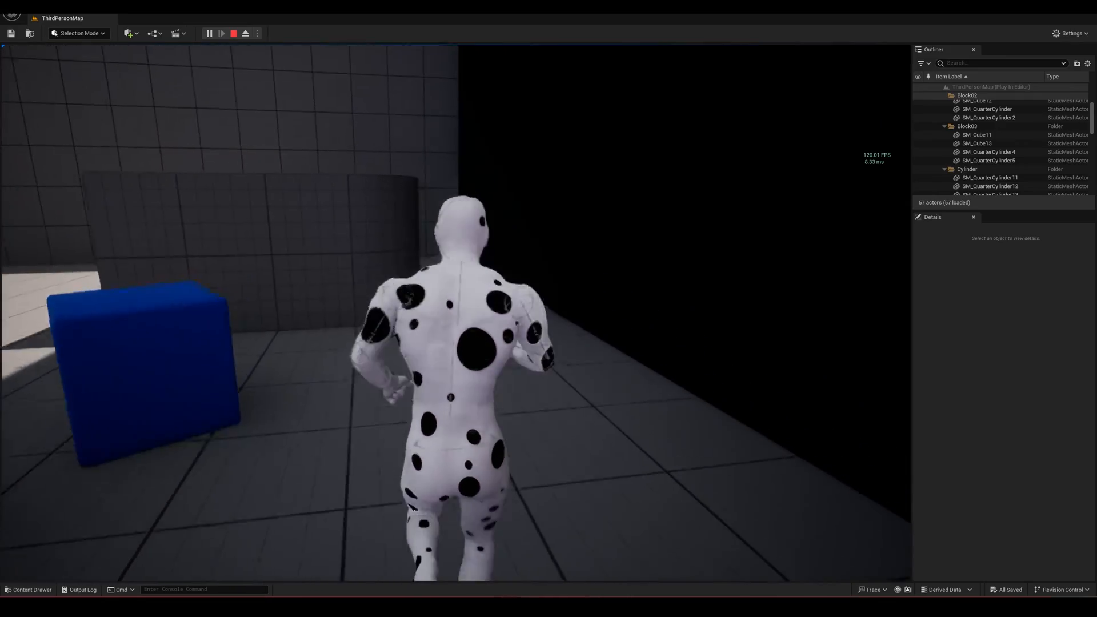
{"action": "key", "text": "w"}
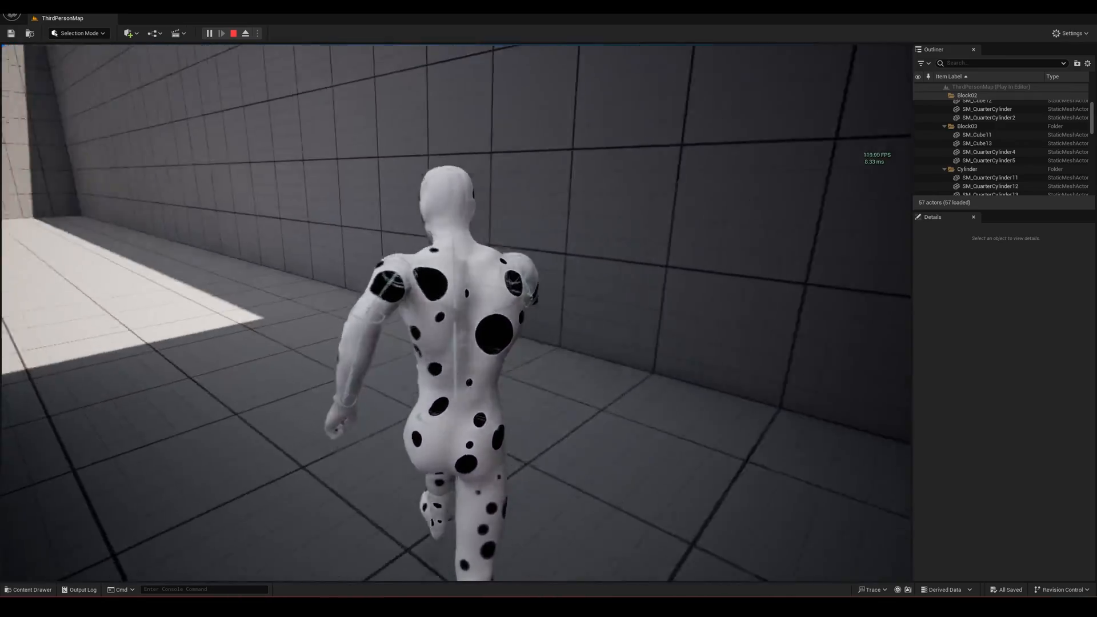
{"action": "key", "text": "w"}
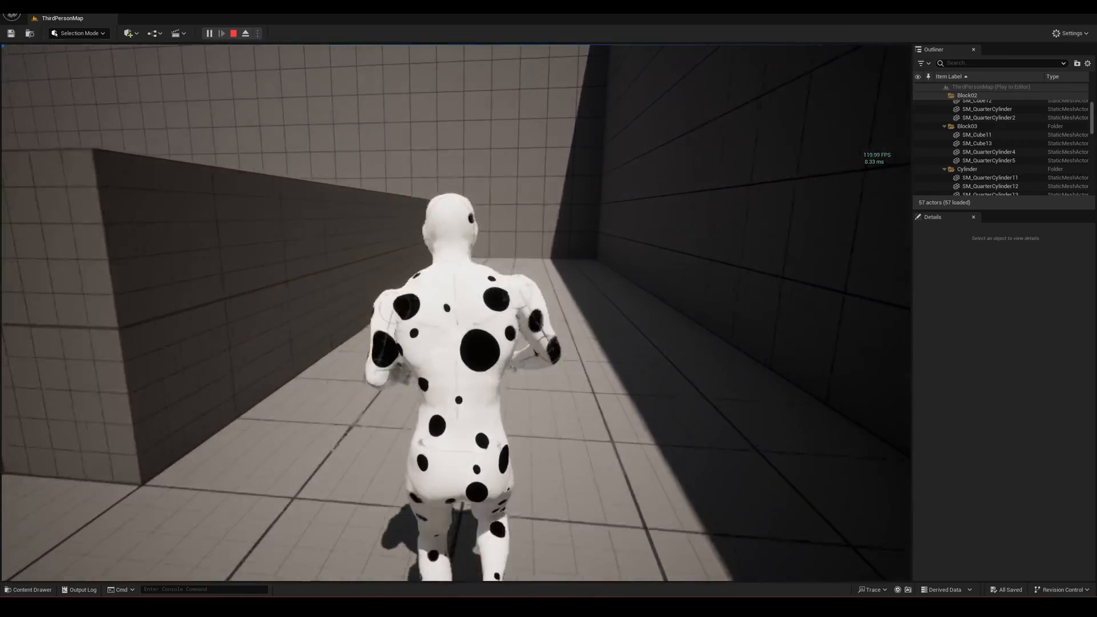
{"action": "key", "text": "w"}
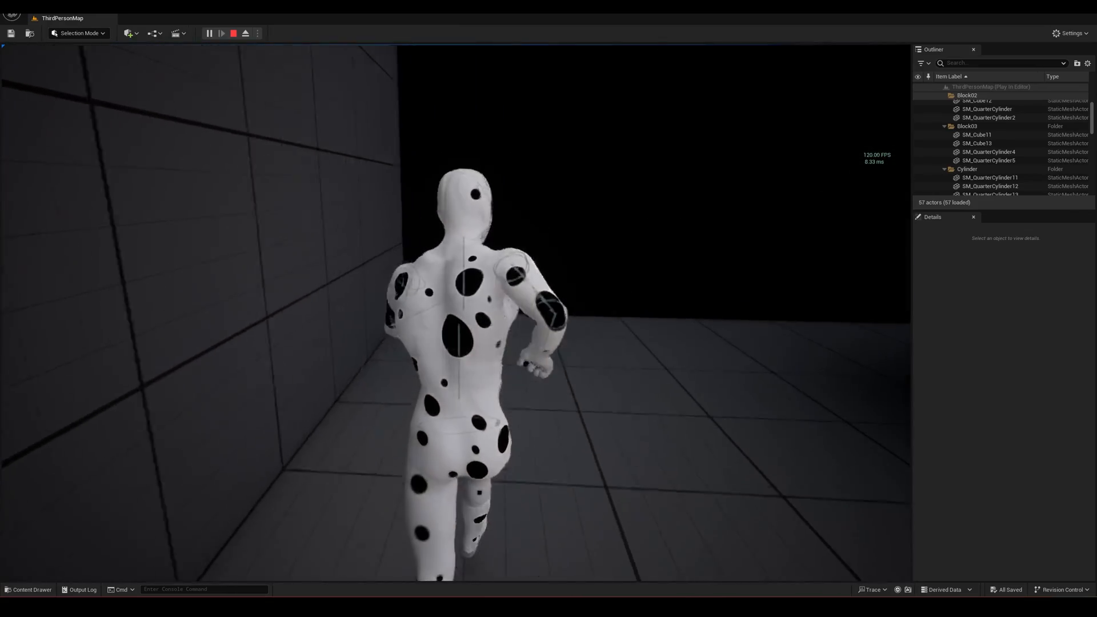
{"action": "key", "text": "w"}
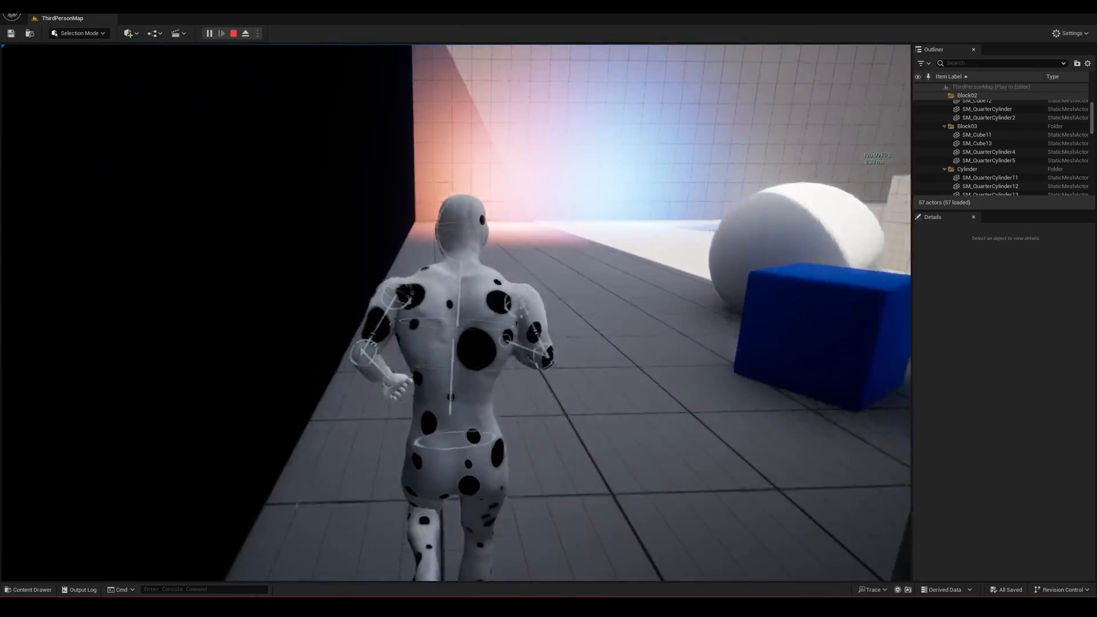
{"action": "key", "text": "w"}
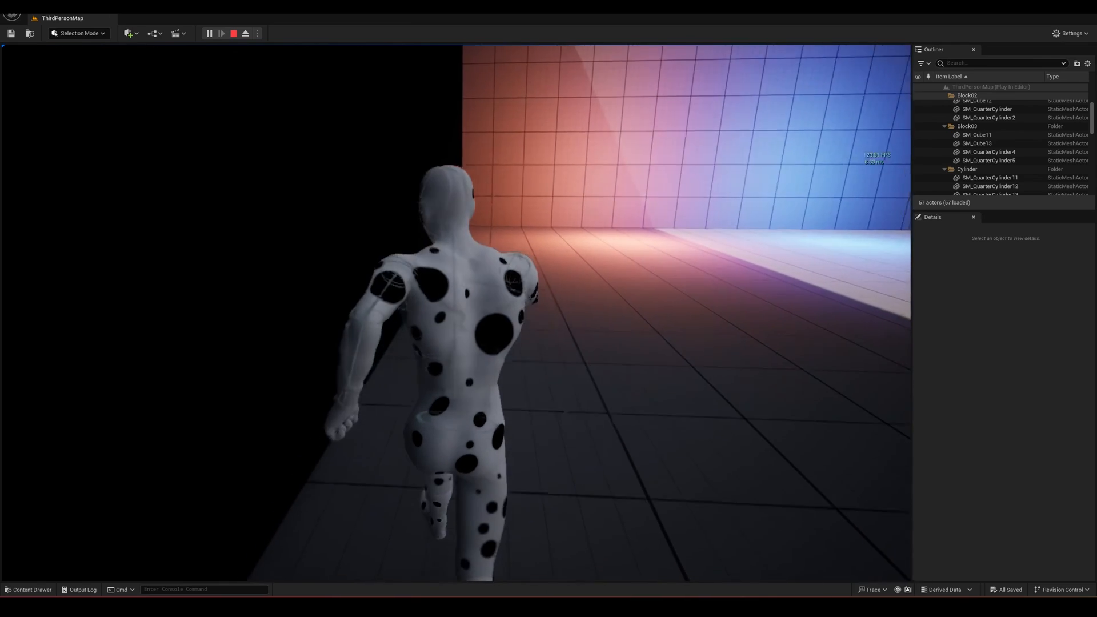
{"action": "key", "text": "s"}
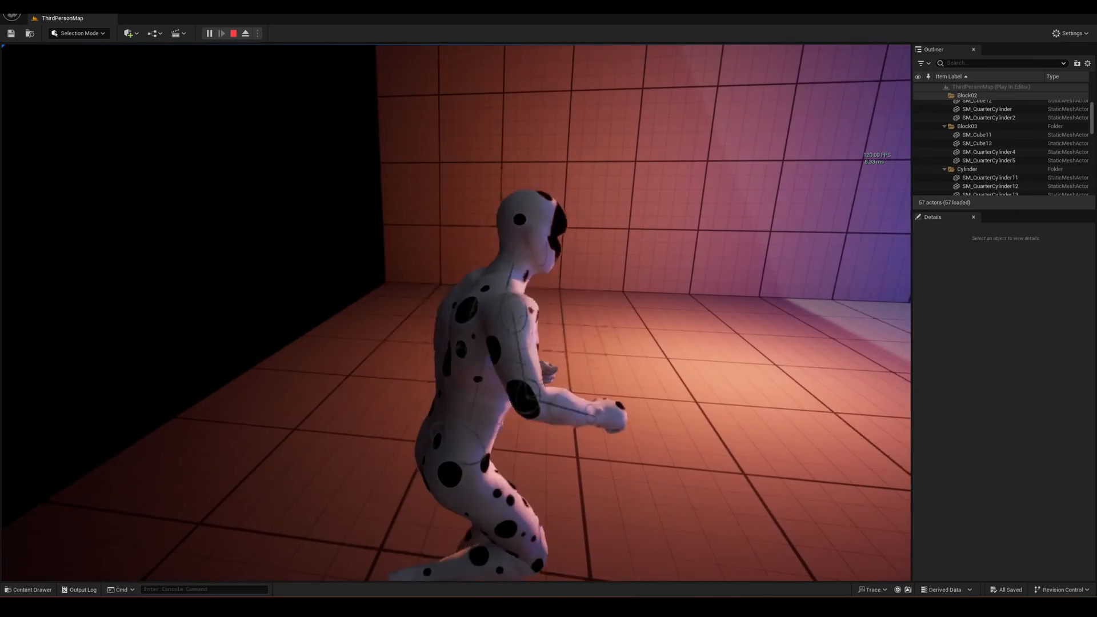
{"action": "key", "text": "s"}
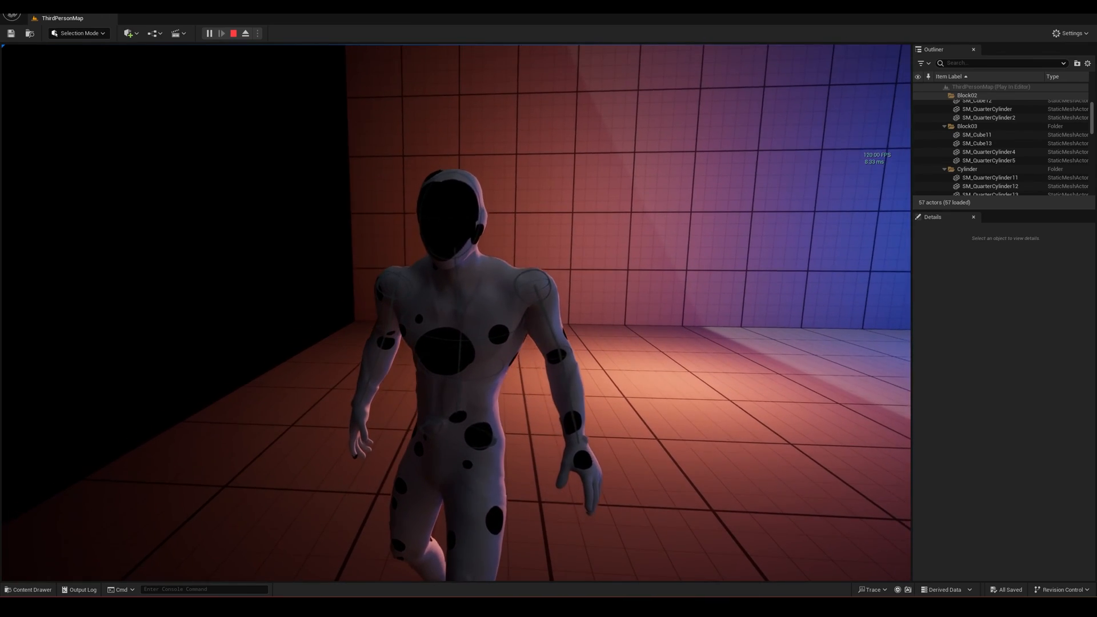